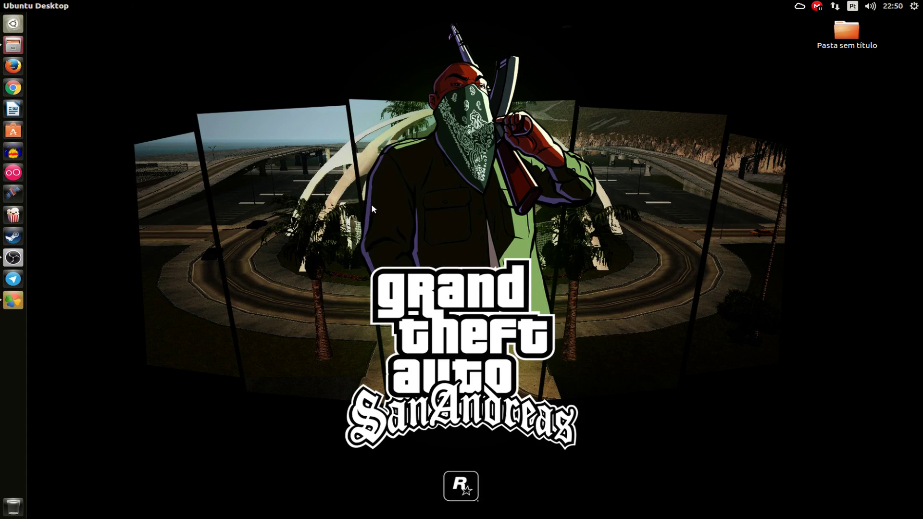
# Step: Open PlayOnLinux and start a manual installation of an unlisted program in a new virtual drive
pyautogui.click(14, 301)
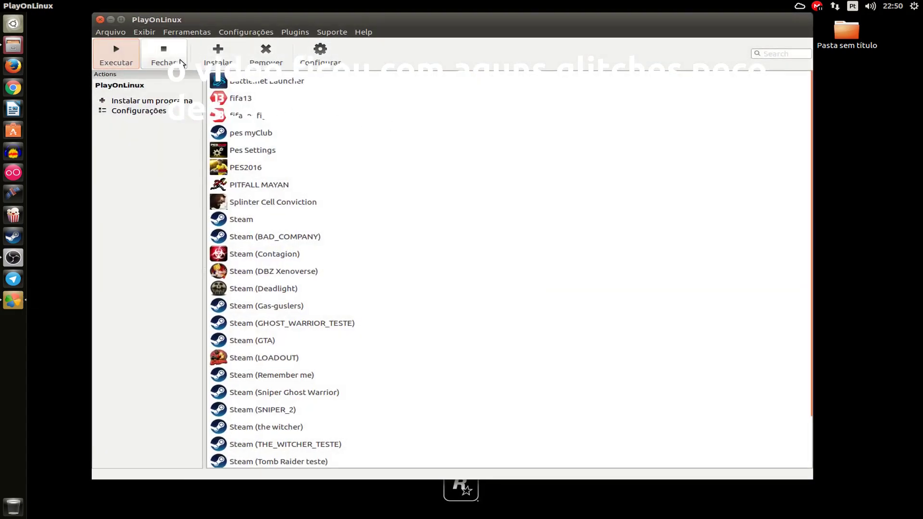
pyautogui.click(218, 54)
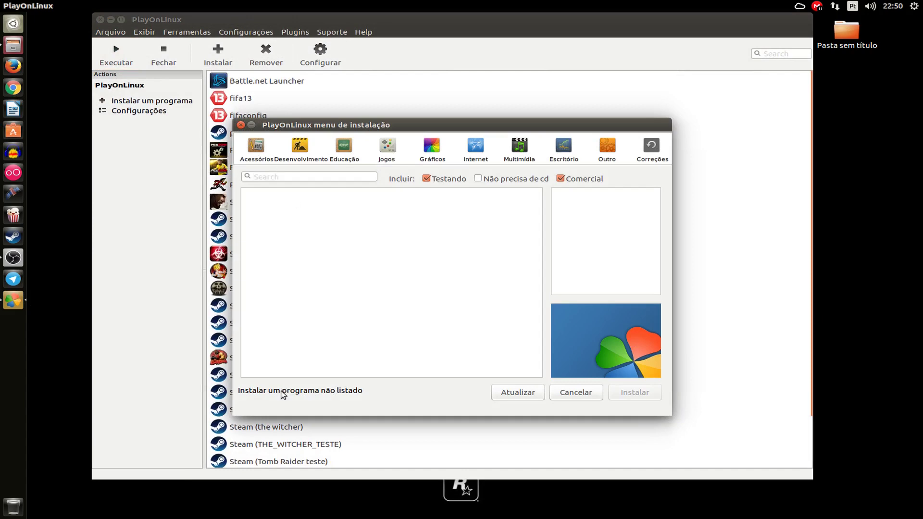
pyautogui.click(283, 392)
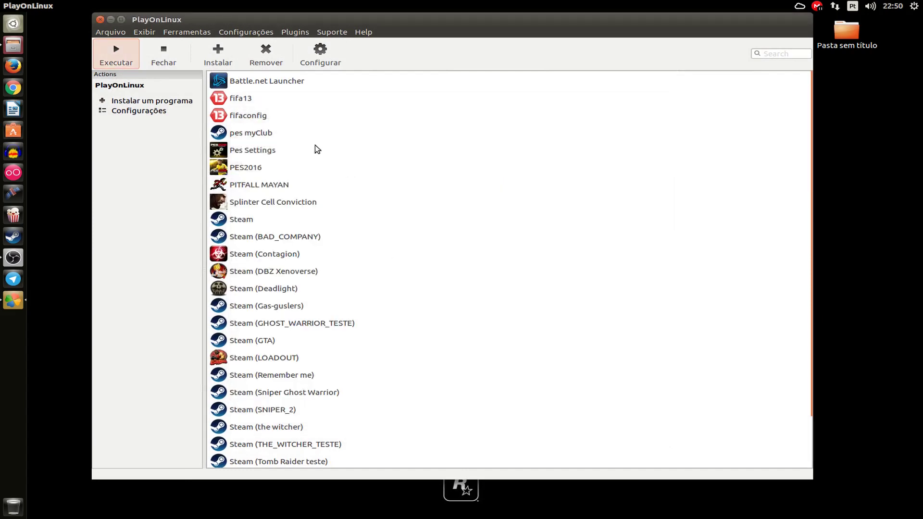
pyautogui.click(114, 20)
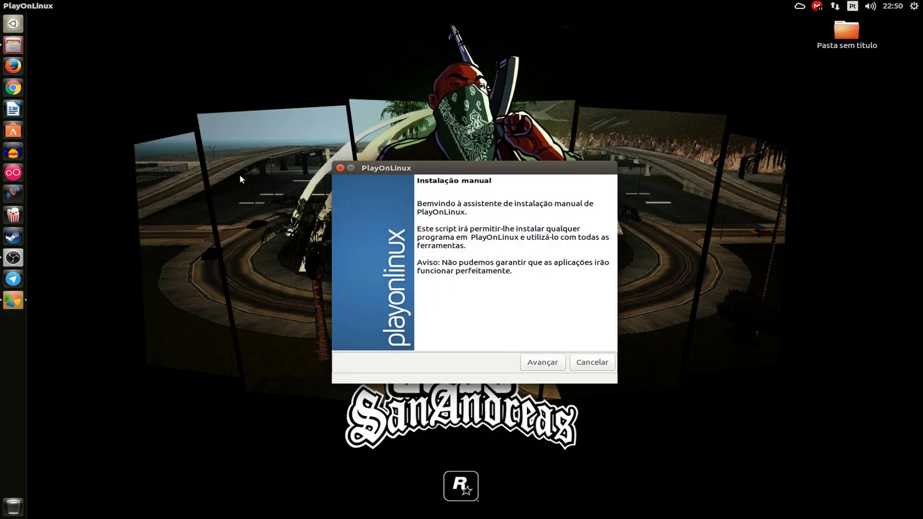
pyautogui.click(543, 366)
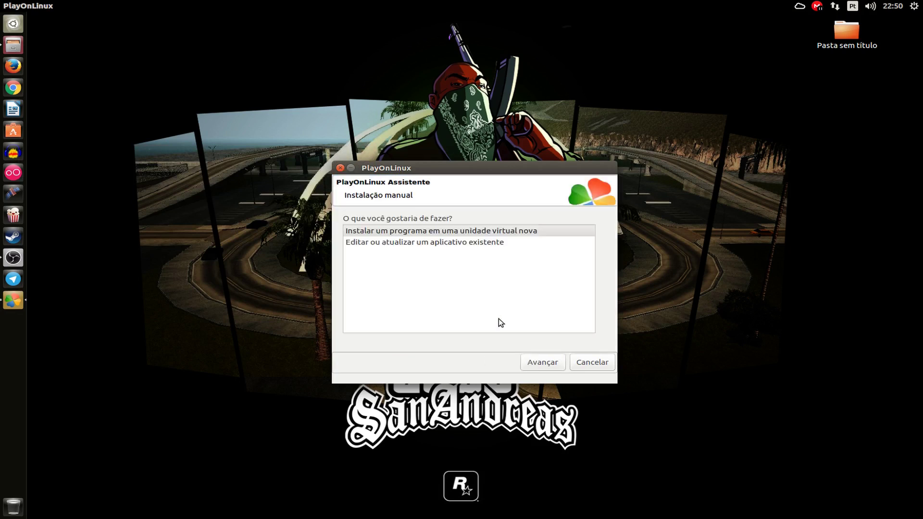
pyautogui.doubleClick(389, 232)
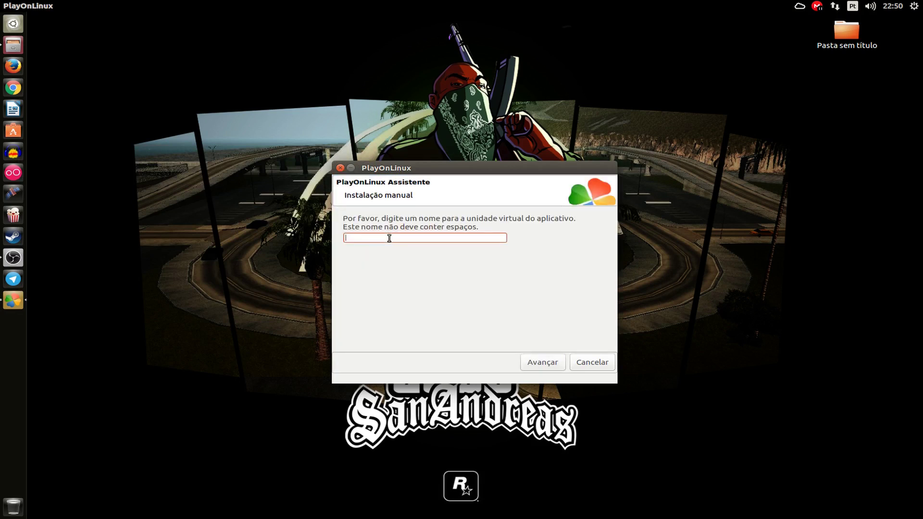
# Step: Name the new virtual drive GTA-SAN-ANDREAS-TESTE and continue
pyautogui.write('GTA/SAN-ANDREAS-TESTE')
pyautogui.press('Left')
pyautogui.press('BackSpace')
pyautogui.write('-')
pyautogui.click(543, 362)
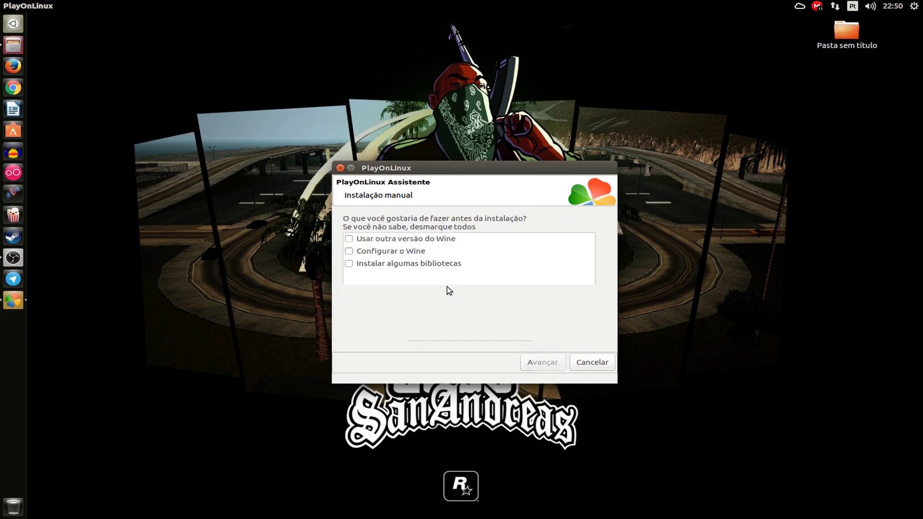
# Step: Choose to use another Wine version, configure Wine and install some libraries before the installation
pyautogui.click(394, 238)
pyautogui.click(388, 251)
pyautogui.click(399, 264)
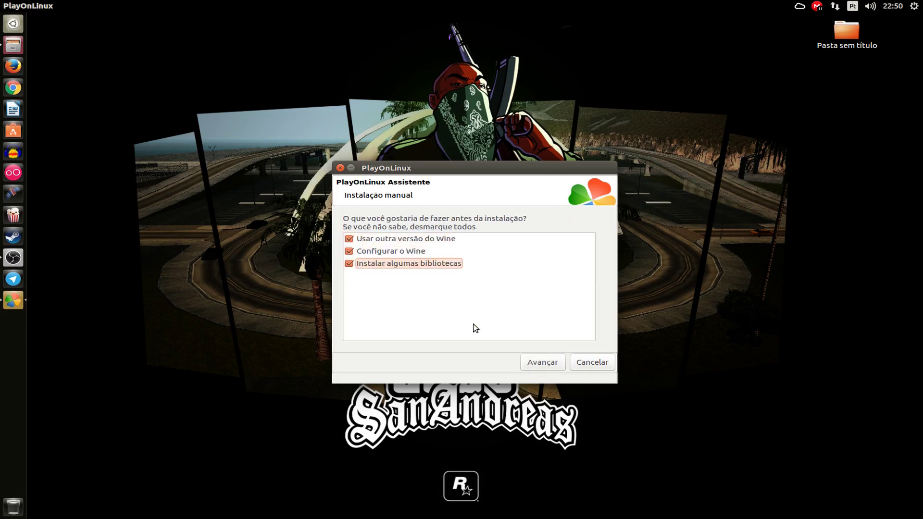
pyautogui.click(541, 363)
# Step: Select Wine version 1.7.54-staging and create a 32 bits windows installation for the virtual drive
pyautogui.scroll(-4, 461, 316)
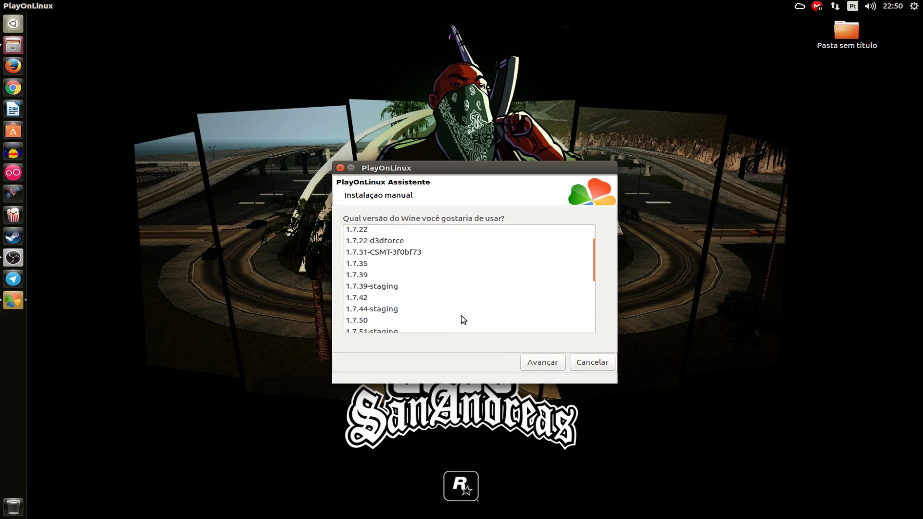
pyautogui.click(376, 319)
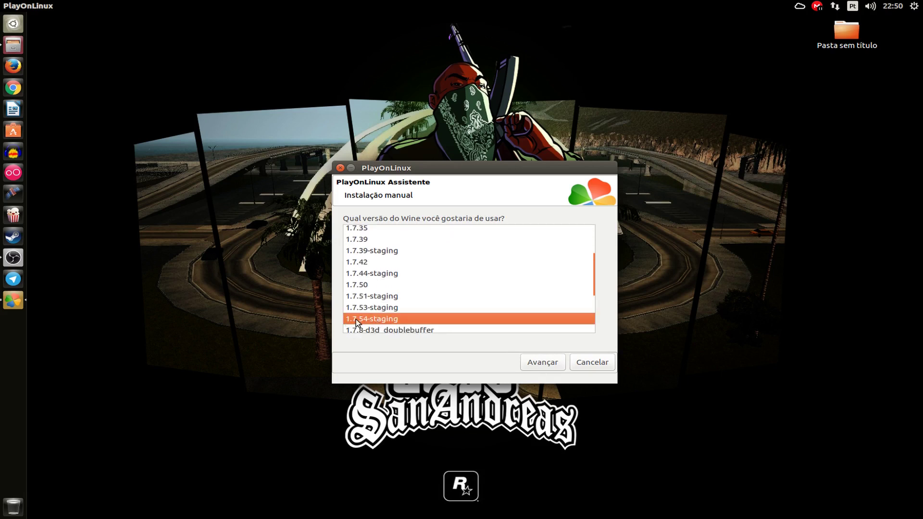
pyautogui.click(542, 363)
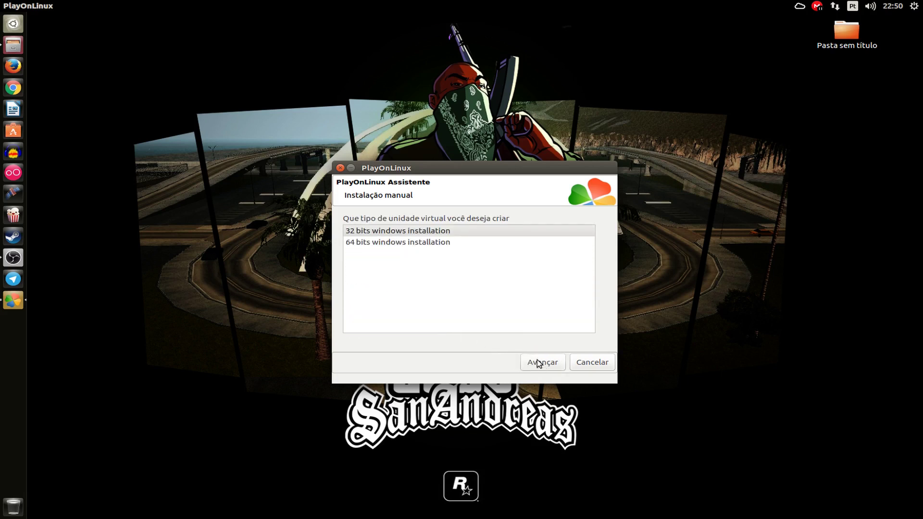
pyautogui.doubleClick(422, 231)
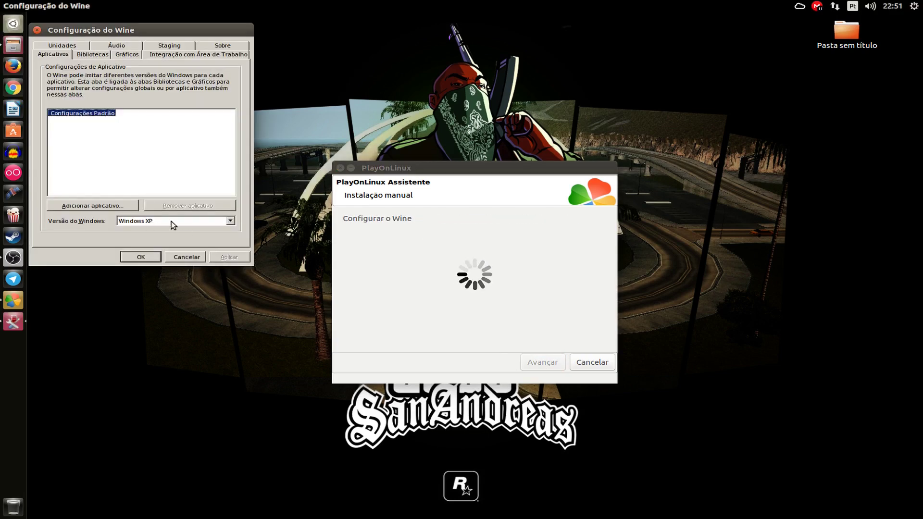
# Step: Enable virtual desktop emulation in the Wine graphics settings with a screen size of 1600 x 980
pyautogui.click(102, 55)
pyautogui.click(121, 53)
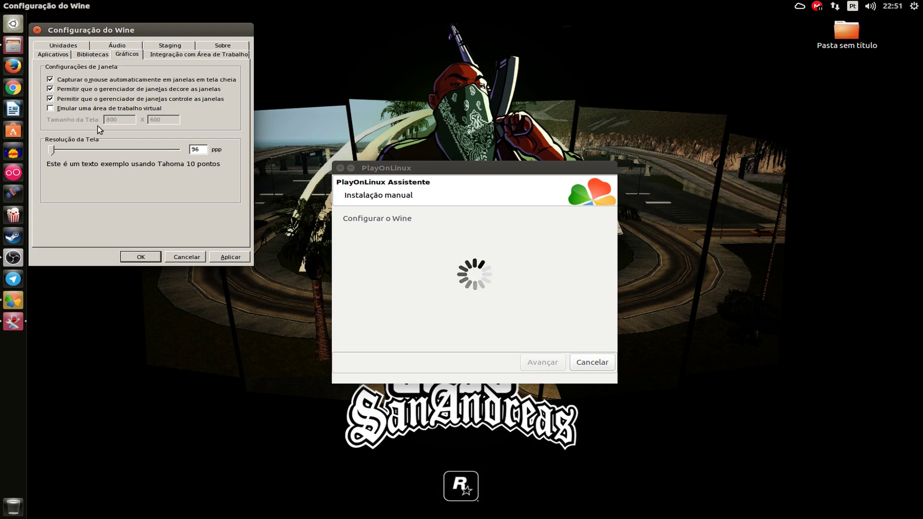
pyautogui.click(71, 108)
pyautogui.press('BackSpace')
pyautogui.press('BackSpace')
pyautogui.press('BackSpace')
pyautogui.write('1600')
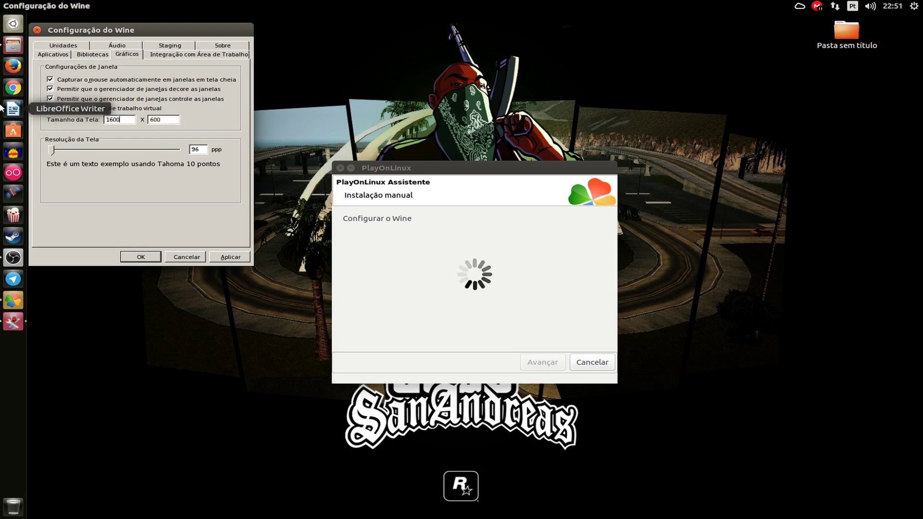
pyautogui.press('Tab')
pyautogui.write('980')
pyautogui.press('Tab')
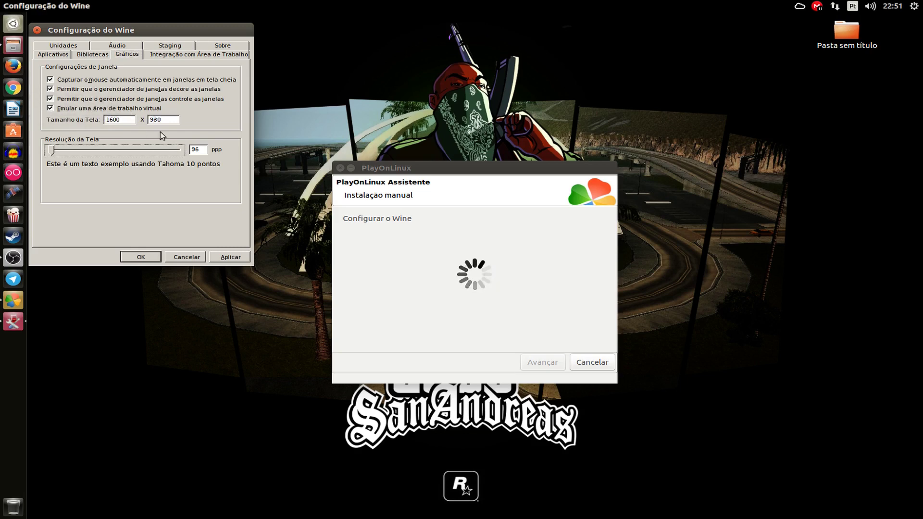
# Step: Review the Staging and application settings of Wine, and apply and close the Wine configuration
pyautogui.click(156, 46)
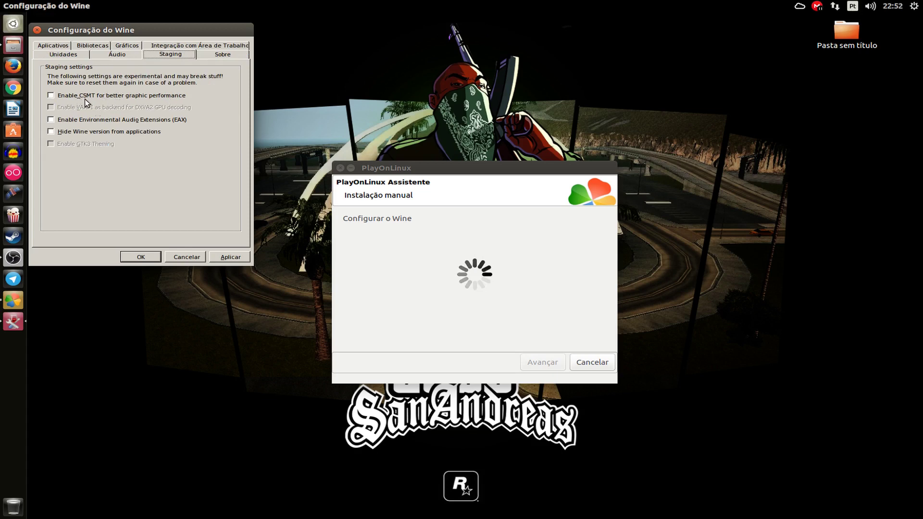
pyautogui.click(53, 46)
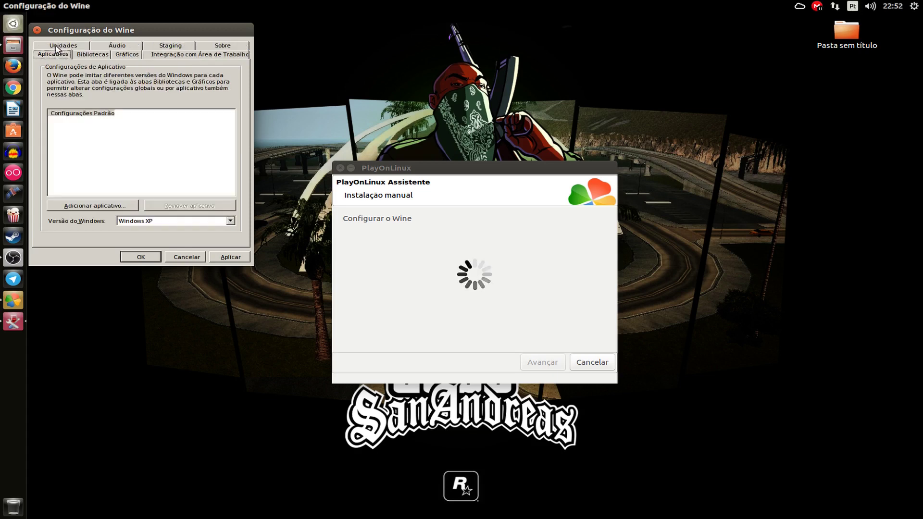
pyautogui.click(232, 258)
pyautogui.click(140, 257)
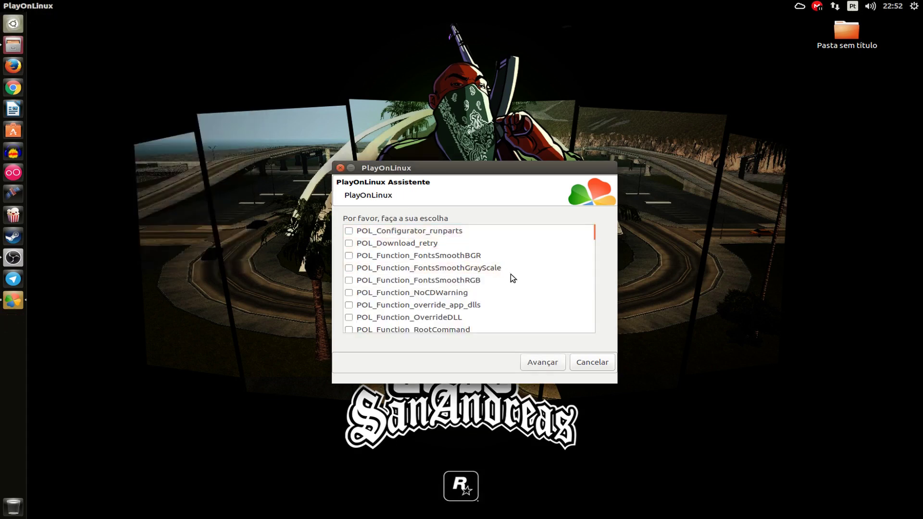
# Step: Mark POL_Install_corefonts and POL_Install_d3dcompiler_43 in the list of libraries to install
pyautogui.scroll(-7, 483, 270)
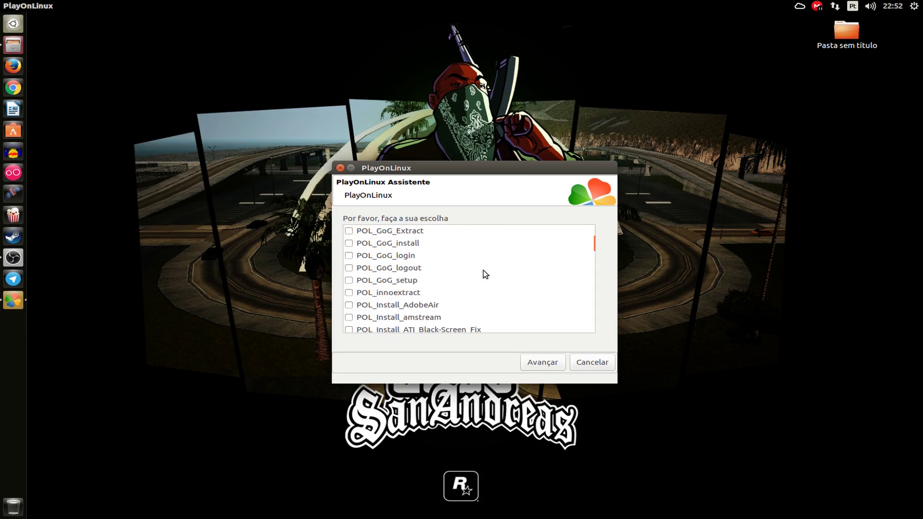
pyautogui.scroll(-3, 483, 270)
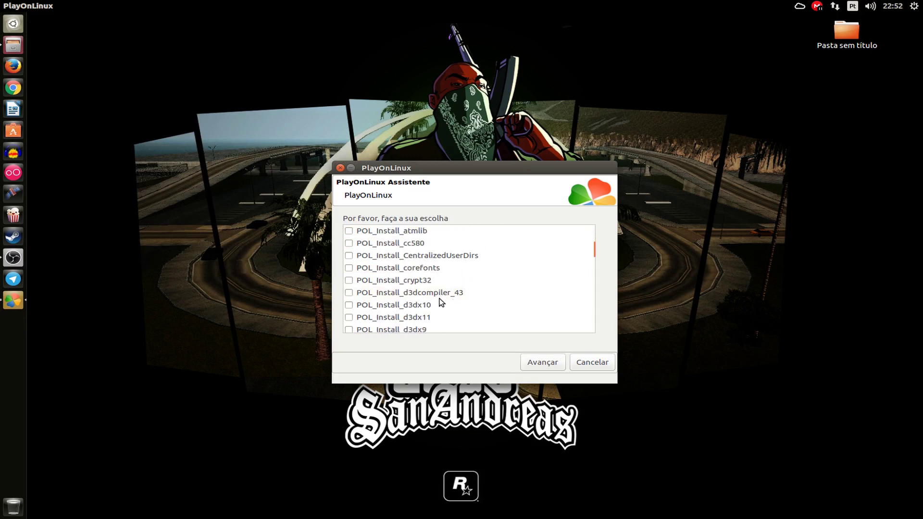
pyautogui.click(413, 268)
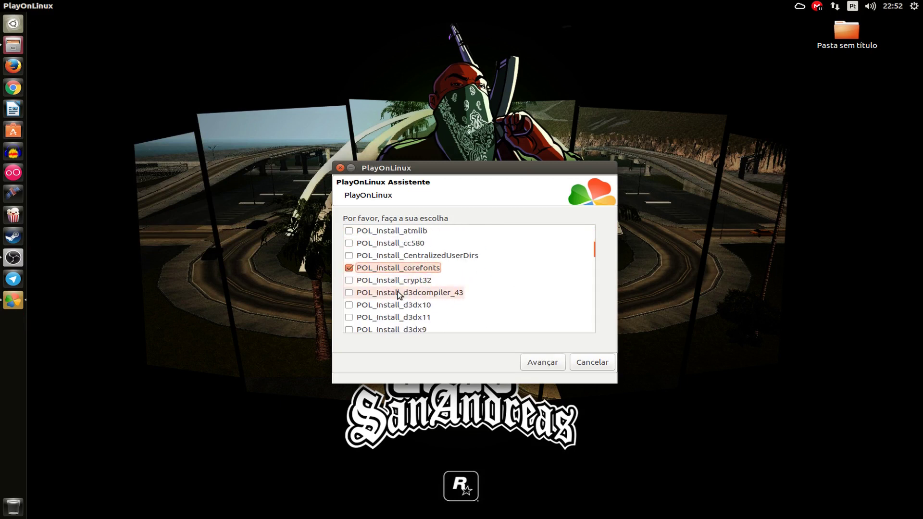
pyautogui.click(433, 295)
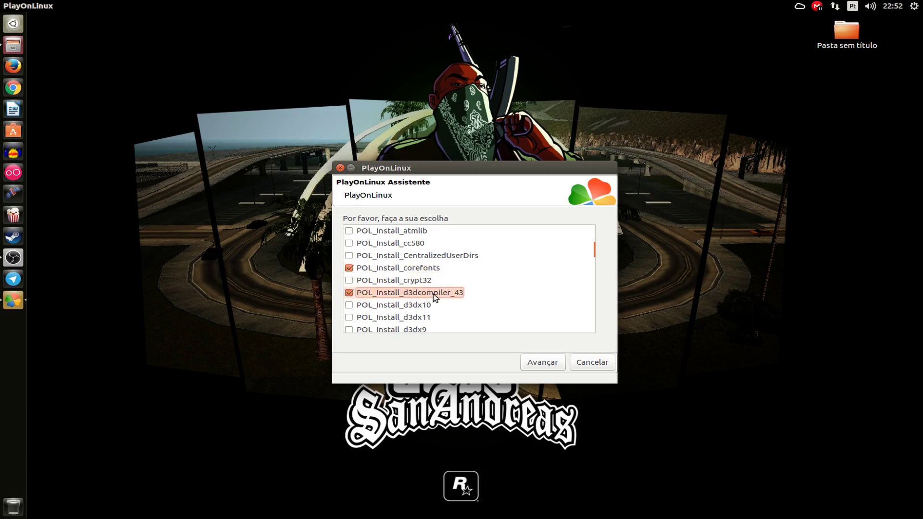
# Step: Add POL_Install_dxfullsetup and POL_Install_ie8 to the libraries to install
pyautogui.scroll(-1, 442, 293)
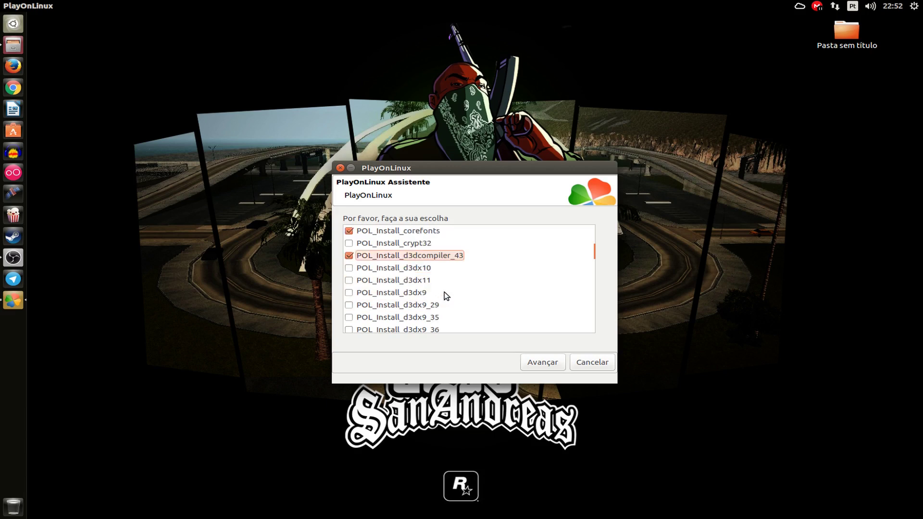
pyautogui.scroll(-8, 444, 292)
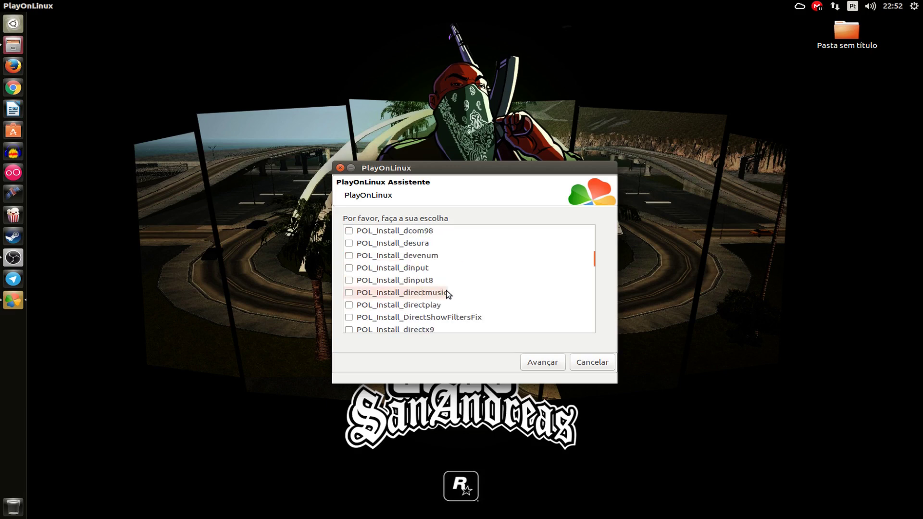
pyautogui.scroll(-5, 446, 293)
pyautogui.click(447, 304)
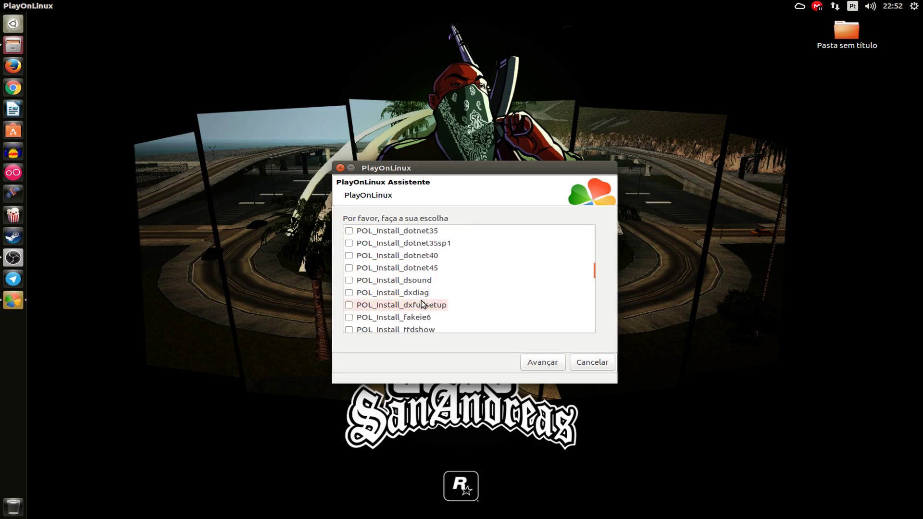
pyautogui.scroll(-2, 454, 295)
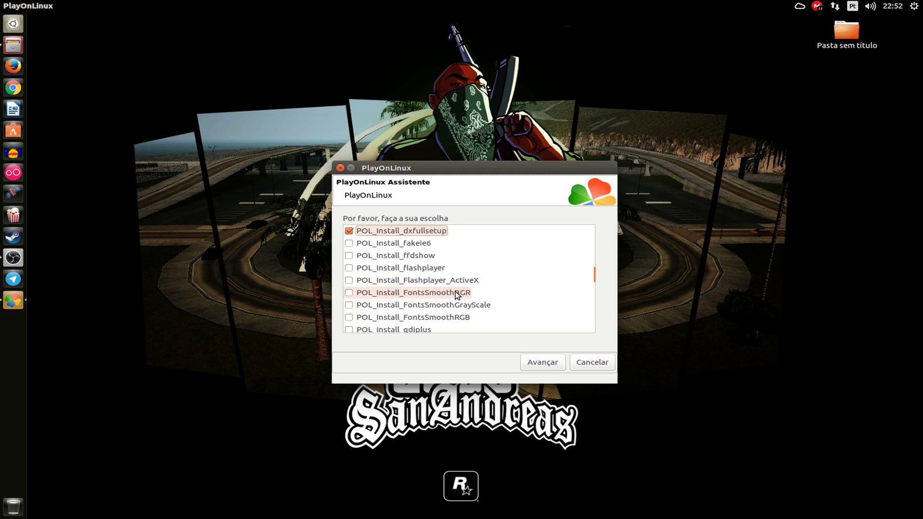
pyautogui.scroll(-3, 456, 294)
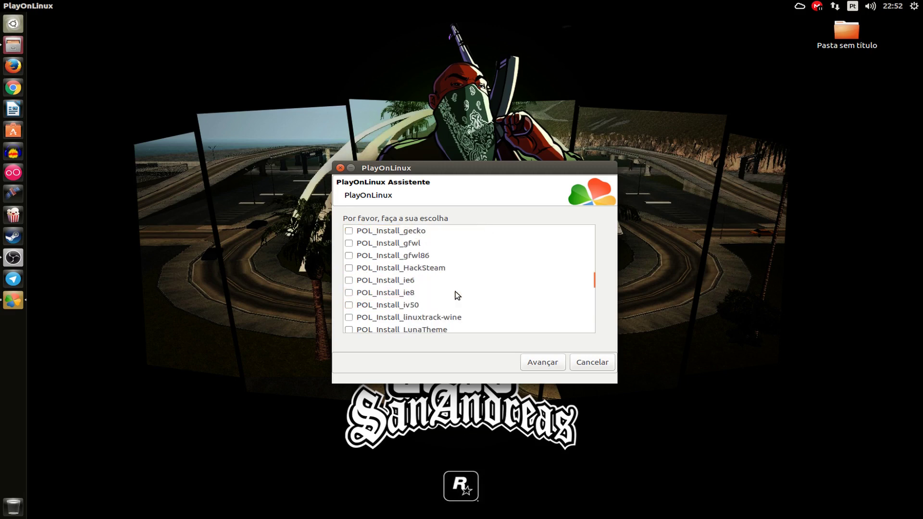
pyautogui.click(455, 292)
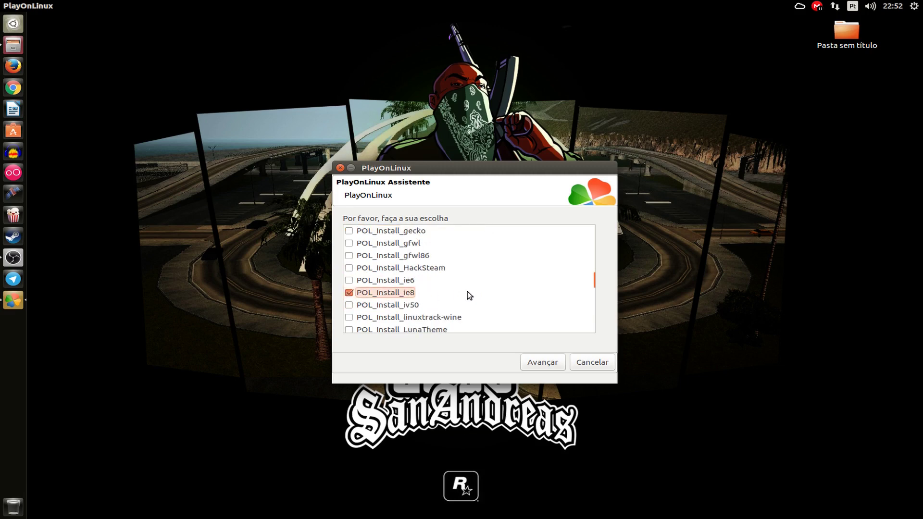
# Step: Add POL_Install_msxml3 and POL_Install_steam to the library selection
pyautogui.scroll(-1, 467, 292)
pyautogui.scroll(-4, 468, 292)
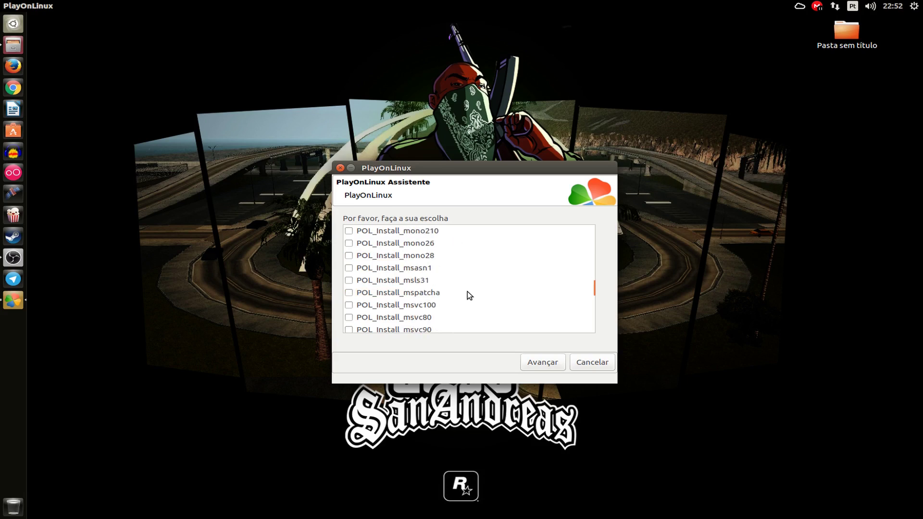
pyautogui.scroll(-2, 466, 291)
pyautogui.click(414, 268)
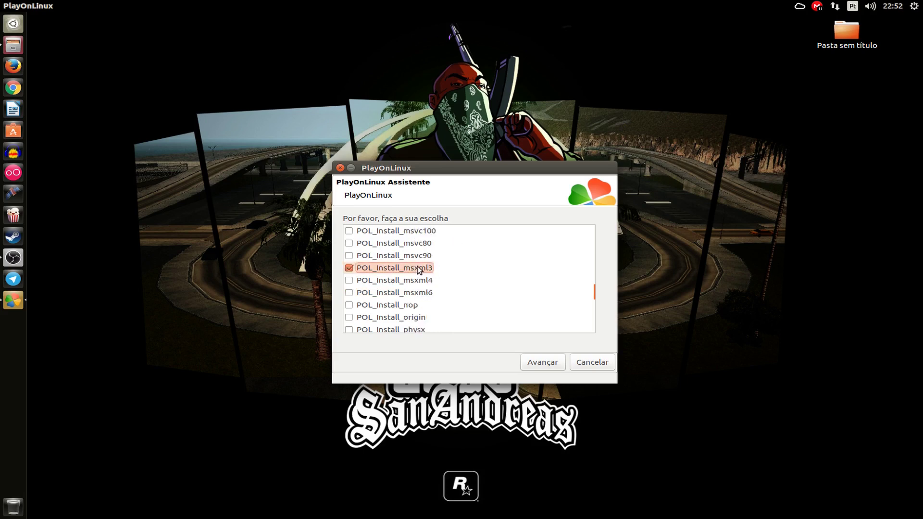
pyautogui.scroll(-2, 419, 270)
pyautogui.scroll(-2, 420, 267)
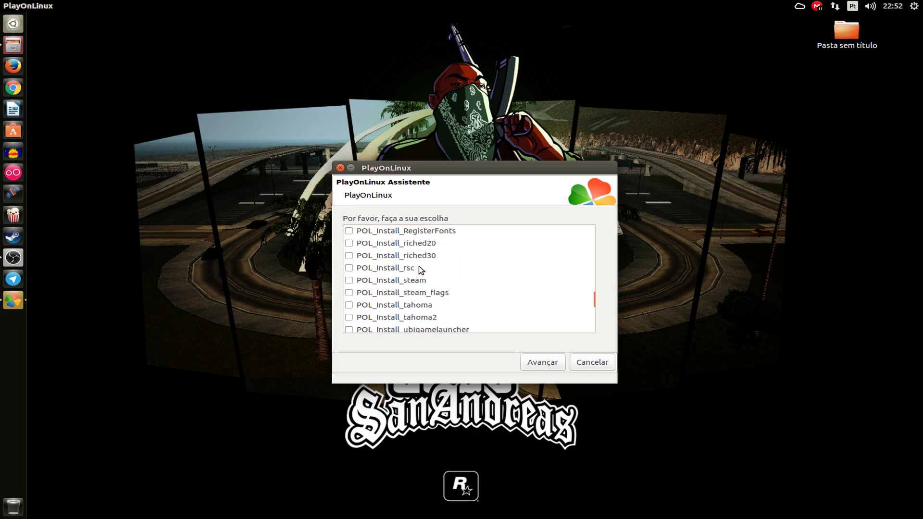
pyautogui.click(413, 283)
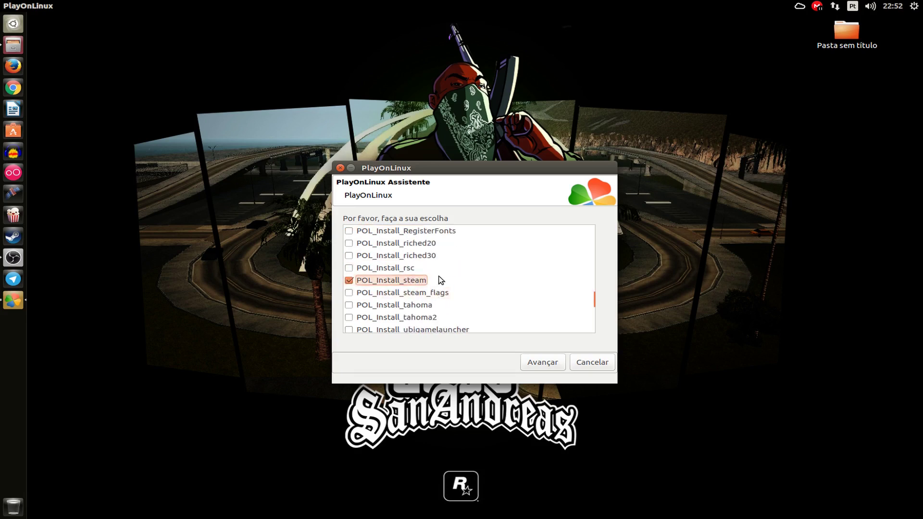
# Step: Include the Visual C++ runtimes POL_Install_vcrun2008 and POL_Install_vcrun2010 in the library selection
pyautogui.scroll(-1, 441, 281)
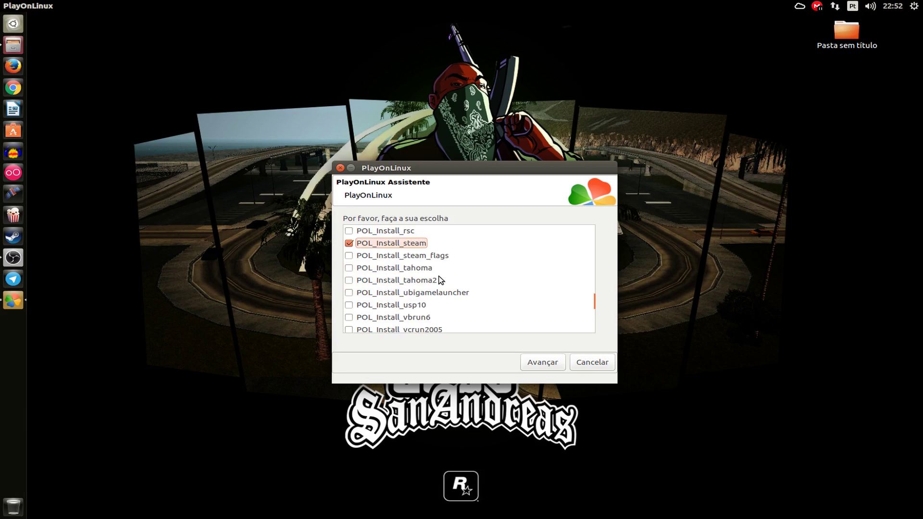
pyautogui.scroll(-1, 441, 280)
pyautogui.scroll(-1, 456, 292)
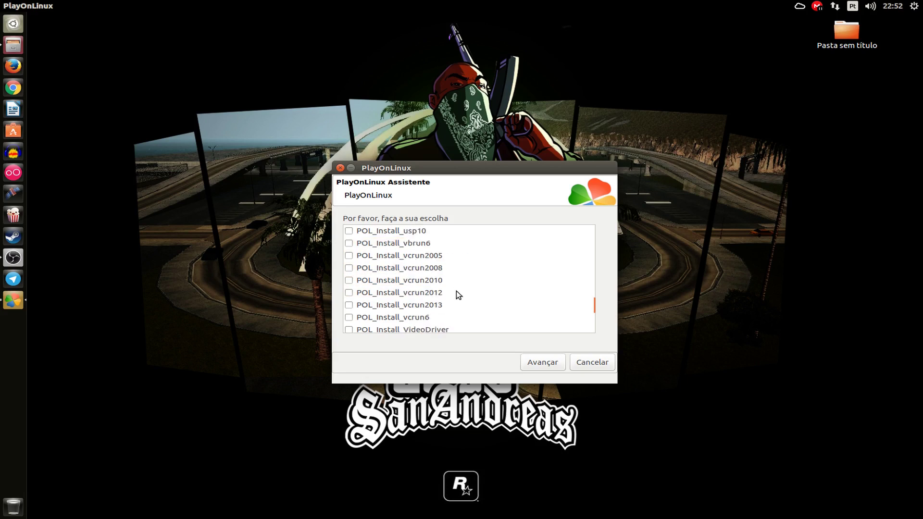
pyautogui.click(433, 269)
pyautogui.click(430, 284)
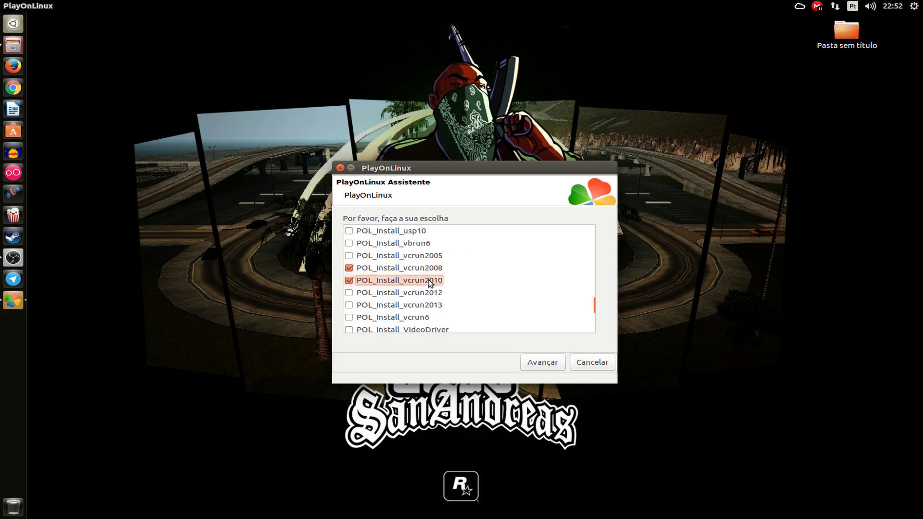
# Step: Add POL_Install_VideoDriver and POL_Install_xact to the libraries to install
pyautogui.scroll(-1, 428, 280)
pyautogui.click(438, 292)
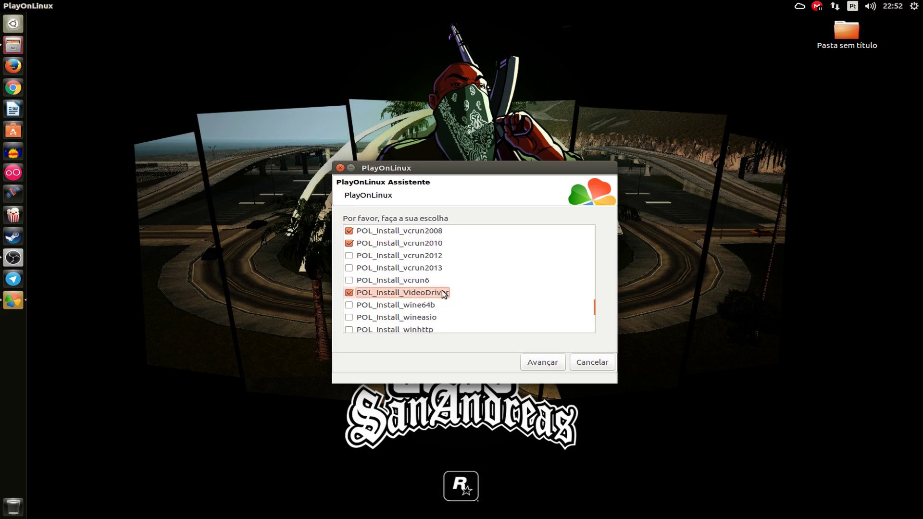
pyautogui.scroll(-2, 452, 292)
pyautogui.scroll(-1, 452, 291)
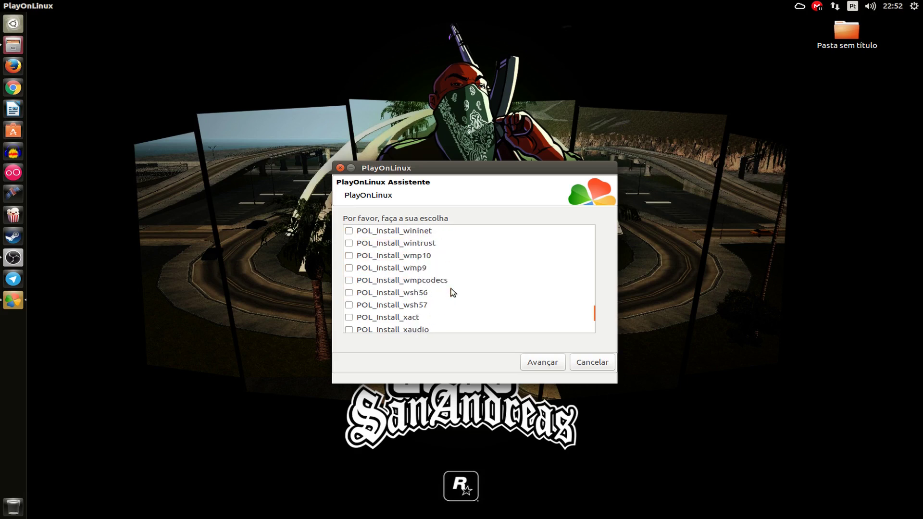
pyautogui.click(396, 316)
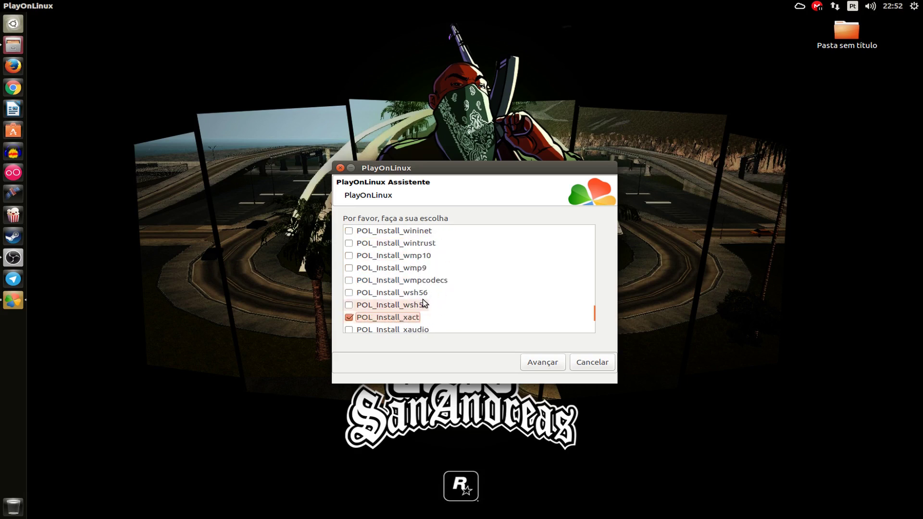
# Step: Install the selected libraries with the preselected Arabic Internet Explorer language and exit the wizard without choosing a setup file
pyautogui.click(538, 361)
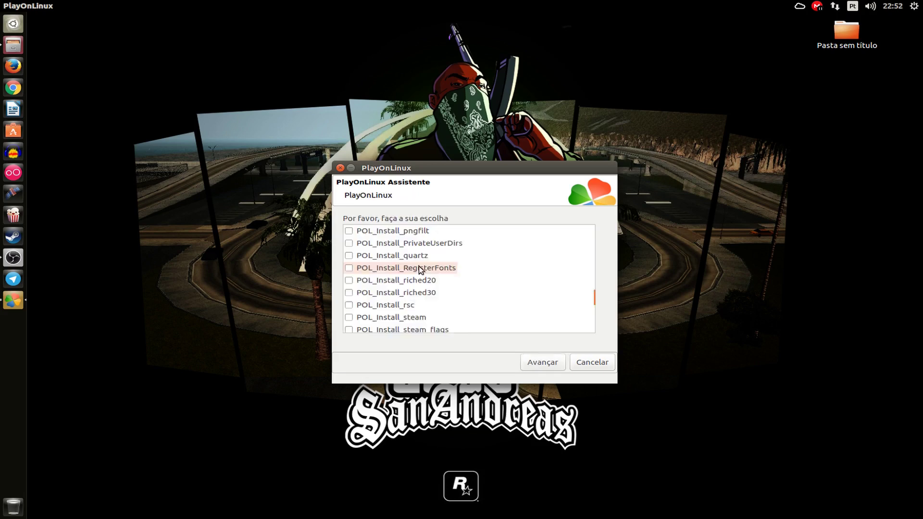
pyautogui.click(451, 291)
pyautogui.click(538, 360)
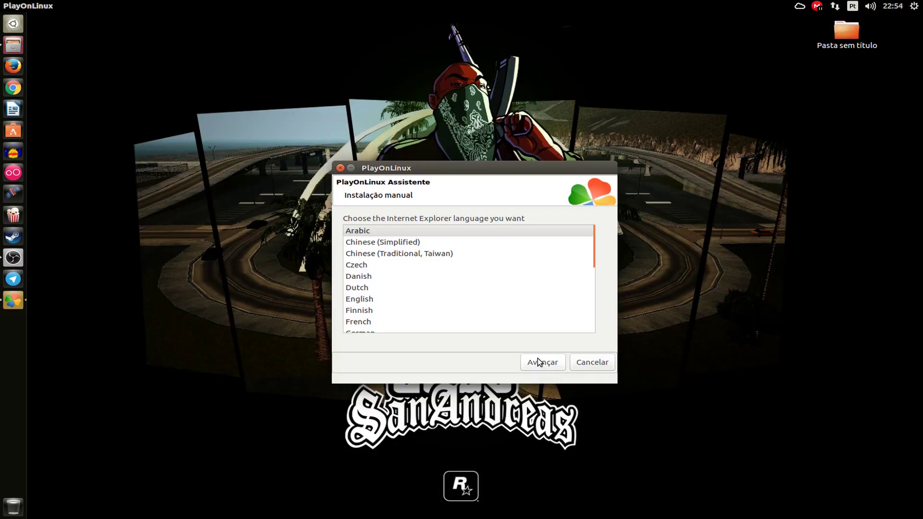
pyautogui.click(539, 361)
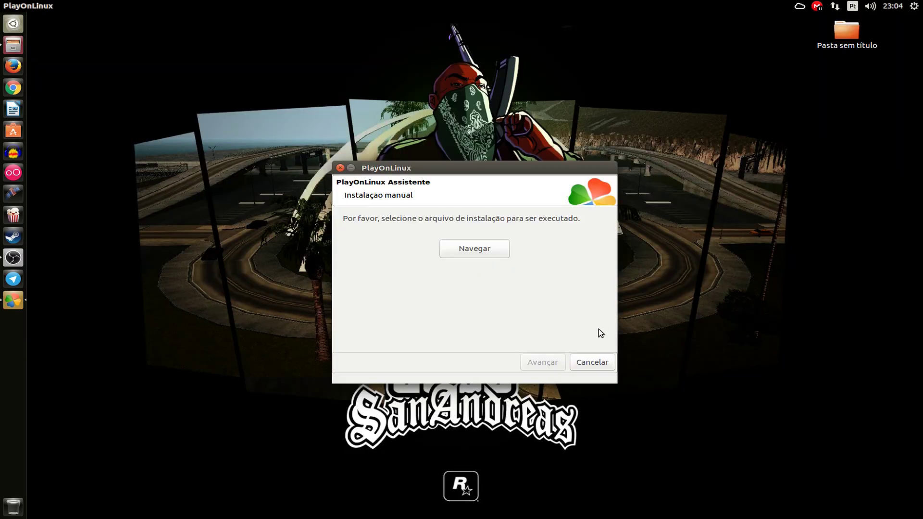
pyautogui.click(590, 362)
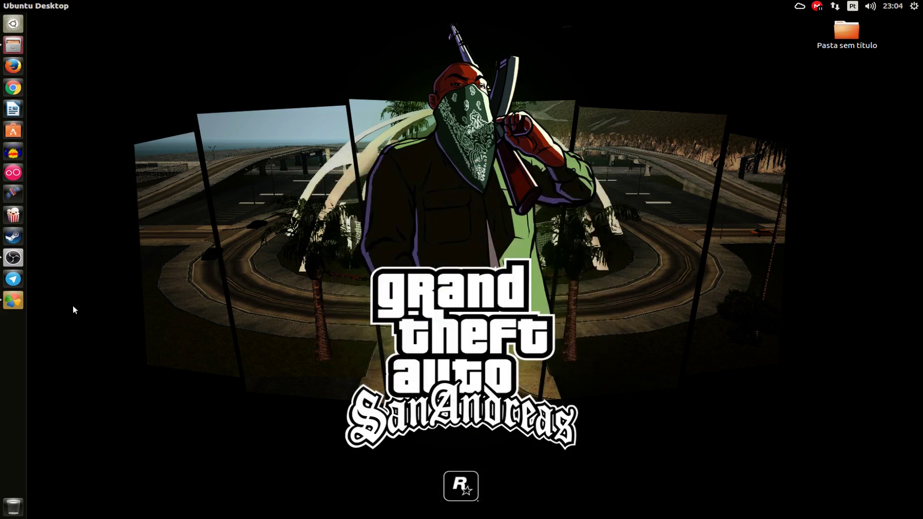
# Step: Open the PlayOnLinux configuration and select the GTA_SAN_ANDREAS_TESTE virtual drive
pyautogui.click(14, 302)
pyautogui.click(322, 60)
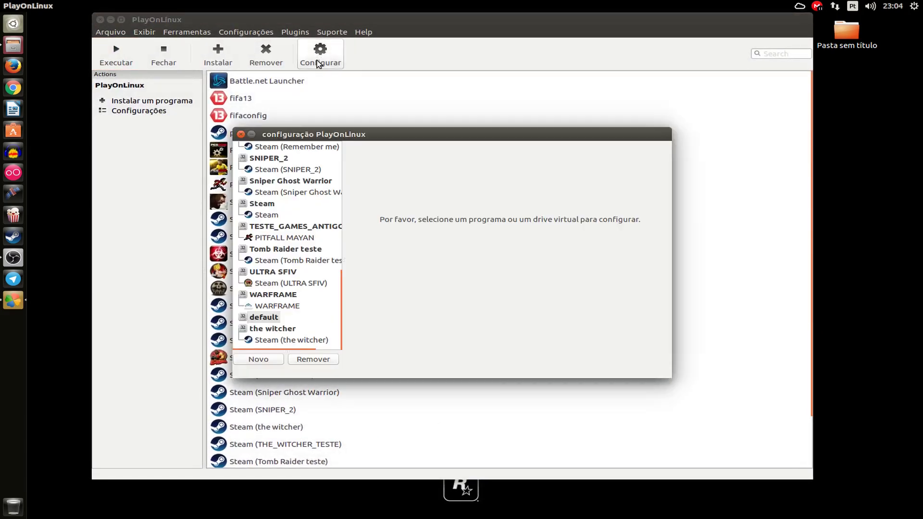
pyautogui.scroll(5, 296, 242)
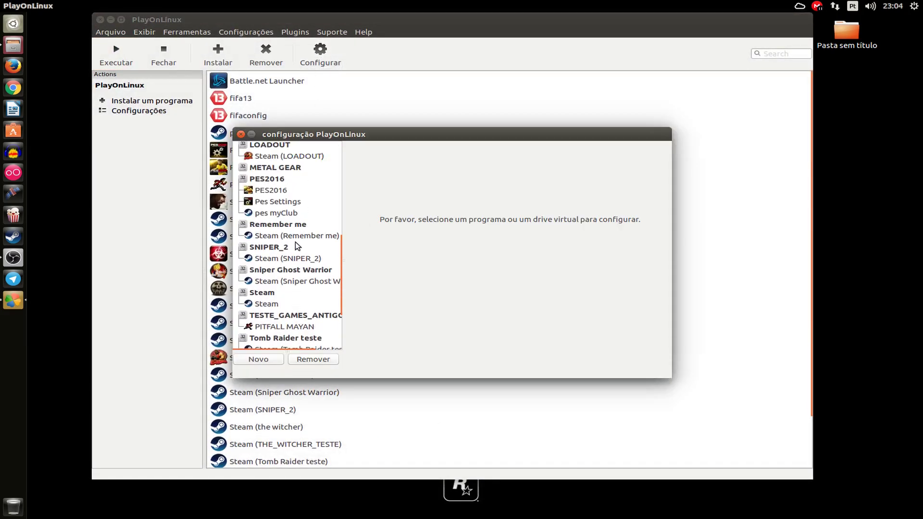
pyautogui.scroll(4, 297, 243)
pyautogui.click(291, 221)
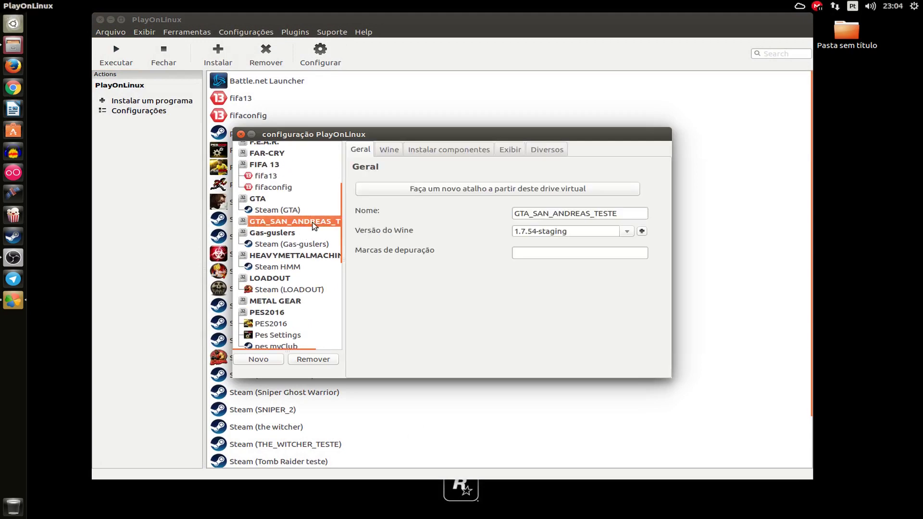
# Step: Create a shortcut to Steam.exe from the virtual drive, named Steam (GTA_SAN_ANDREAS_TESTE)
pyautogui.click(387, 188)
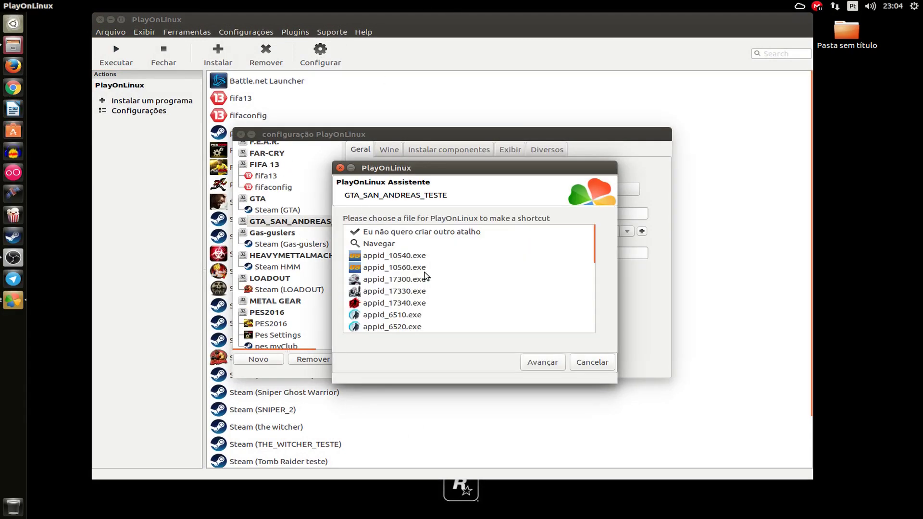
pyautogui.scroll(-5, 433, 277)
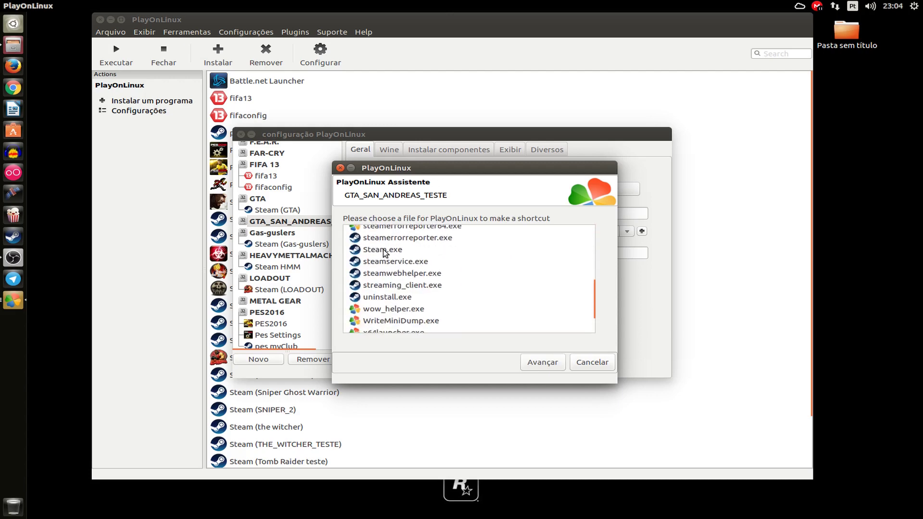
pyautogui.doubleClick(385, 252)
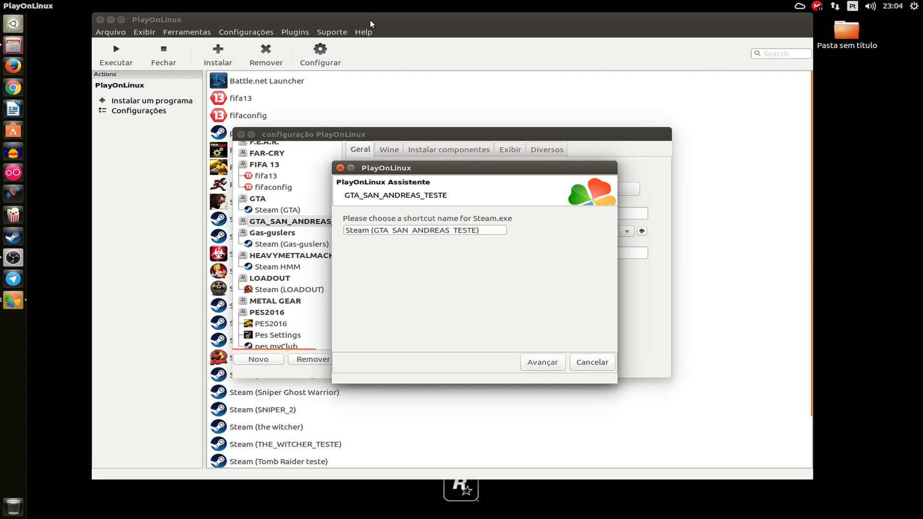
pyautogui.click(111, 22)
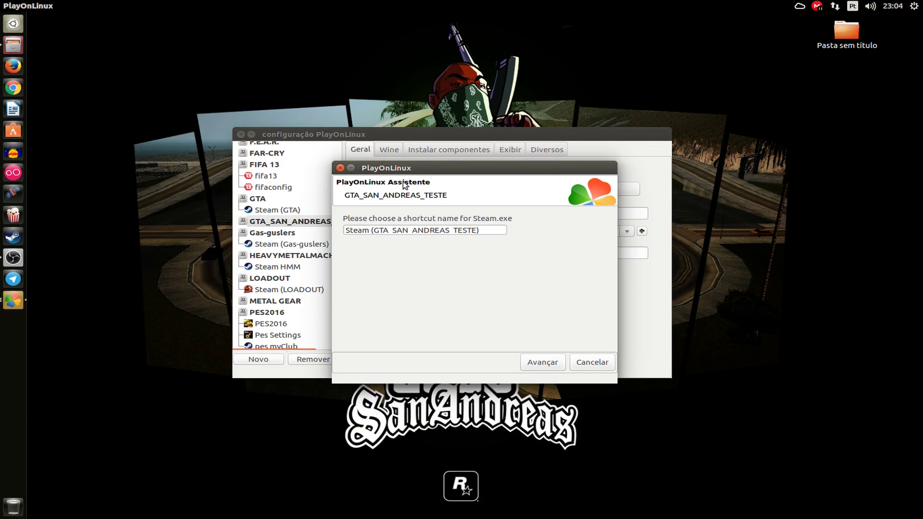
pyautogui.click(543, 362)
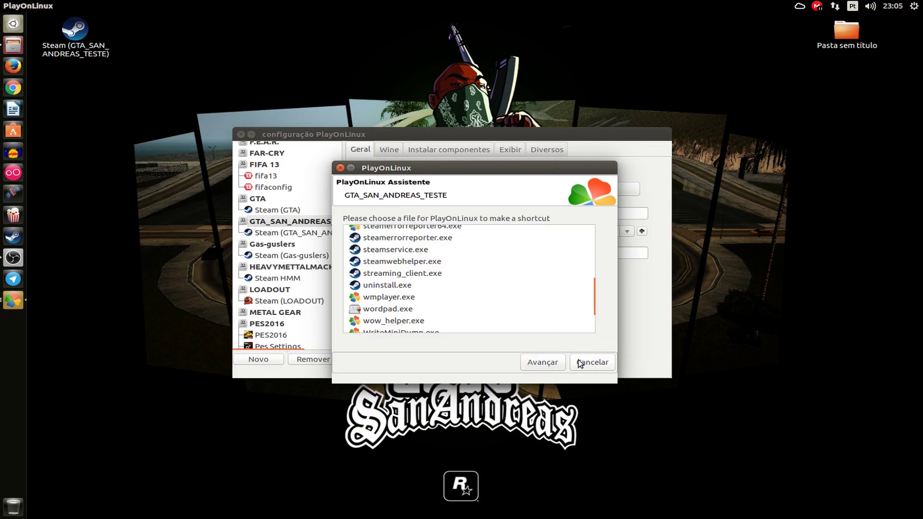
pyautogui.click(598, 365)
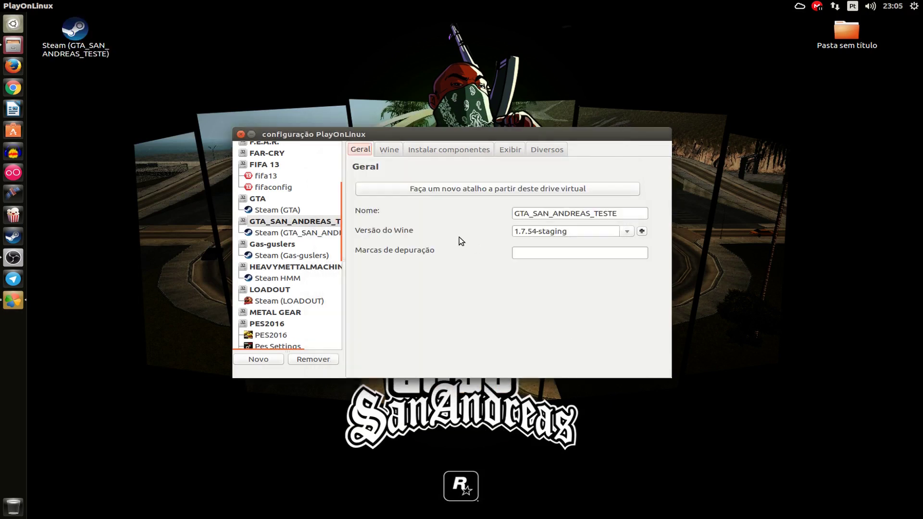
# Step: Set the drive's Direct Draw Renderer to opengl and its video memory size to 2048
pyautogui.click(389, 153)
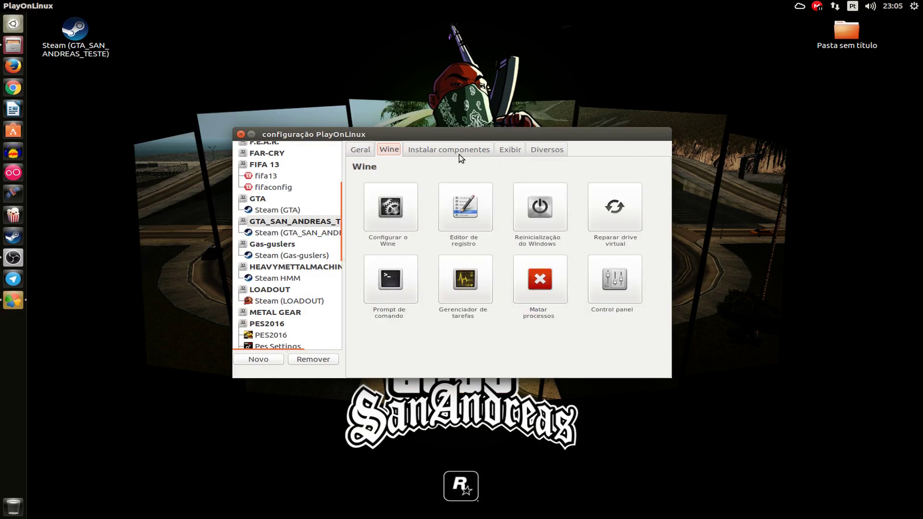
pyautogui.click(365, 150)
pyautogui.click(390, 150)
pyautogui.click(500, 151)
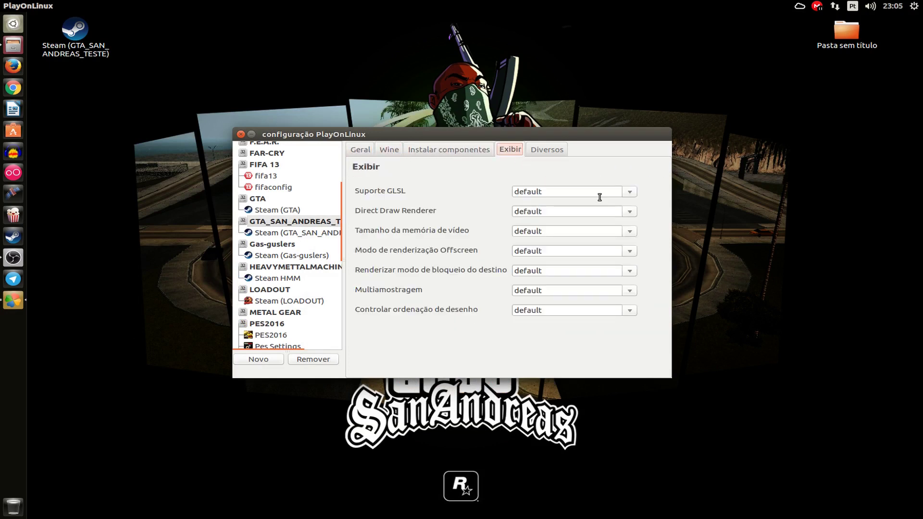
pyautogui.click(630, 213)
pyautogui.click(598, 247)
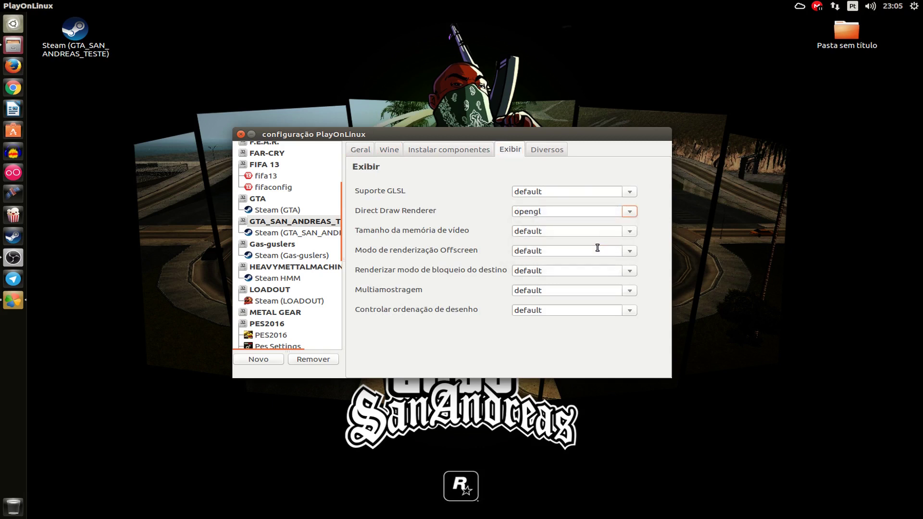
pyautogui.click(630, 232)
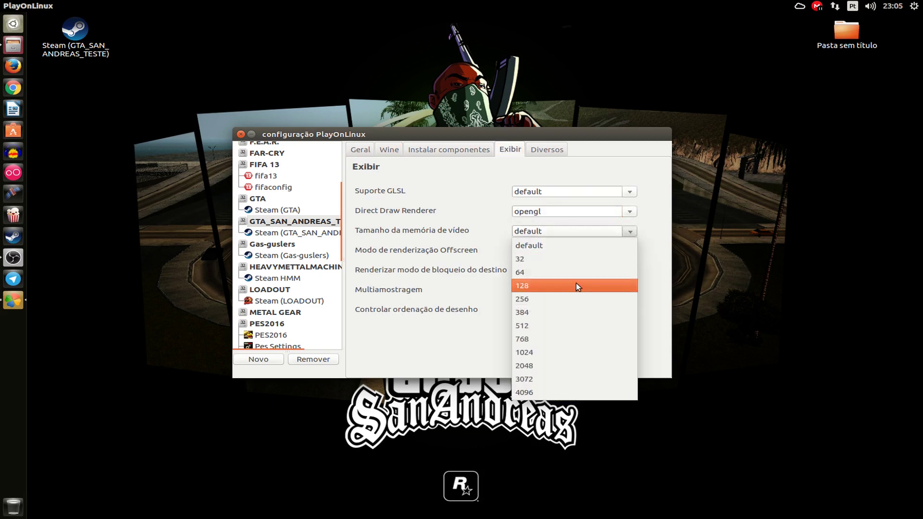
pyautogui.click(583, 367)
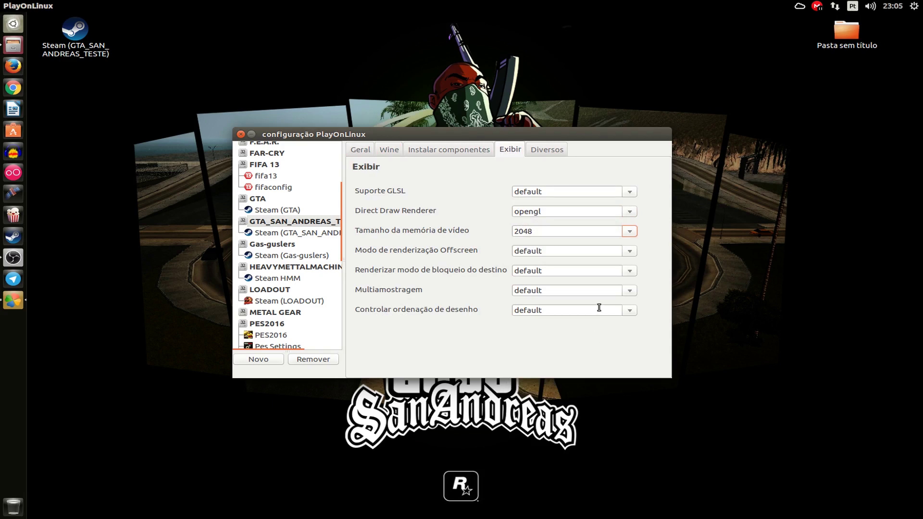
pyautogui.click(547, 149)
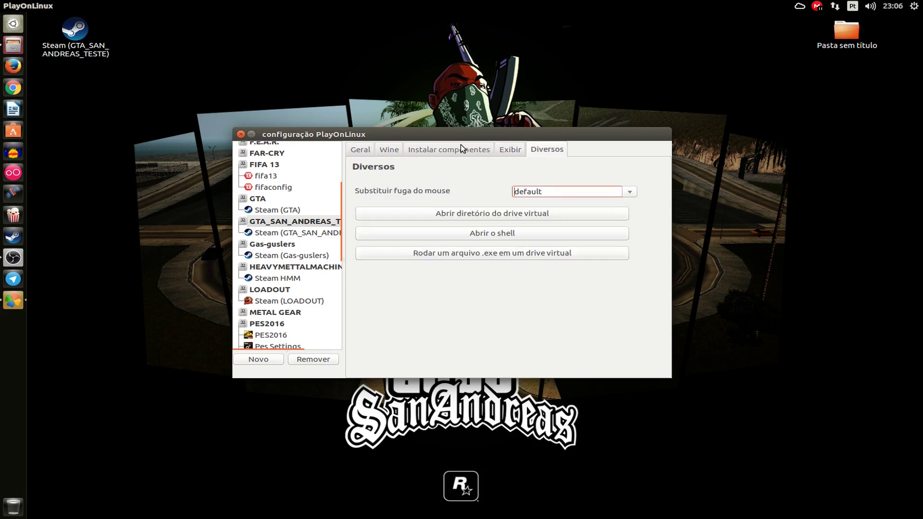
pyautogui.click(389, 150)
pyautogui.click(360, 150)
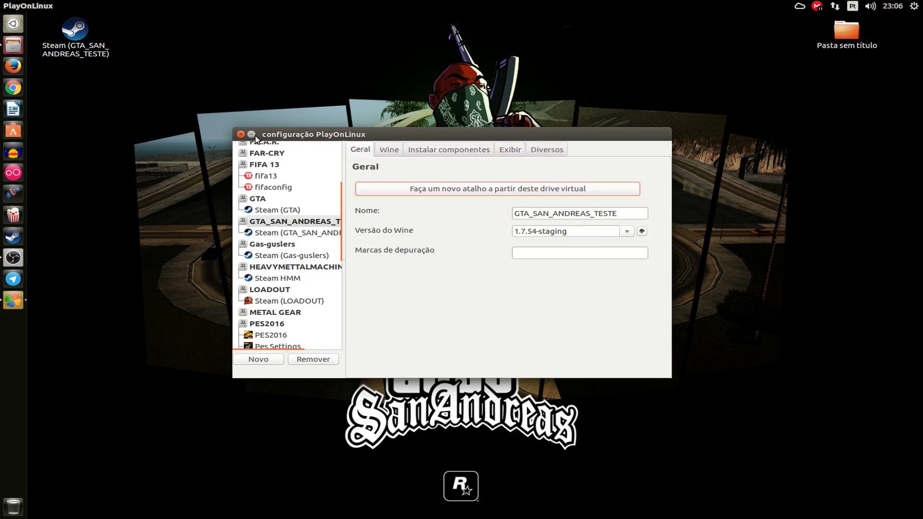
# Step: Minimize the configuration window and delete the new Steam shortcut from the desktop
pyautogui.click(250, 134)
pyautogui.click(94, 51)
pyautogui.press('Delete')
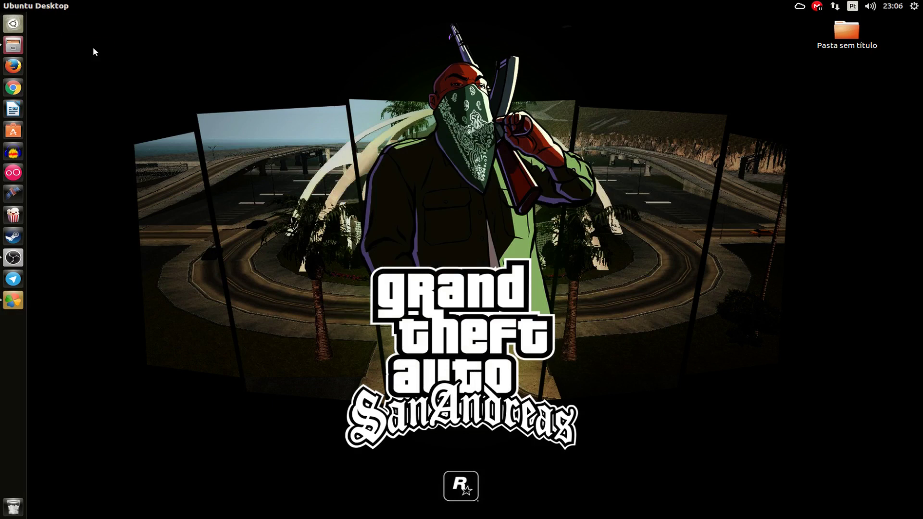
# Step: Launch Steam (GTA_SAN_ANDREAS_TESTE) from the PlayOnLinux program list and choose to sign in with an existing account
pyautogui.click(5, 304)
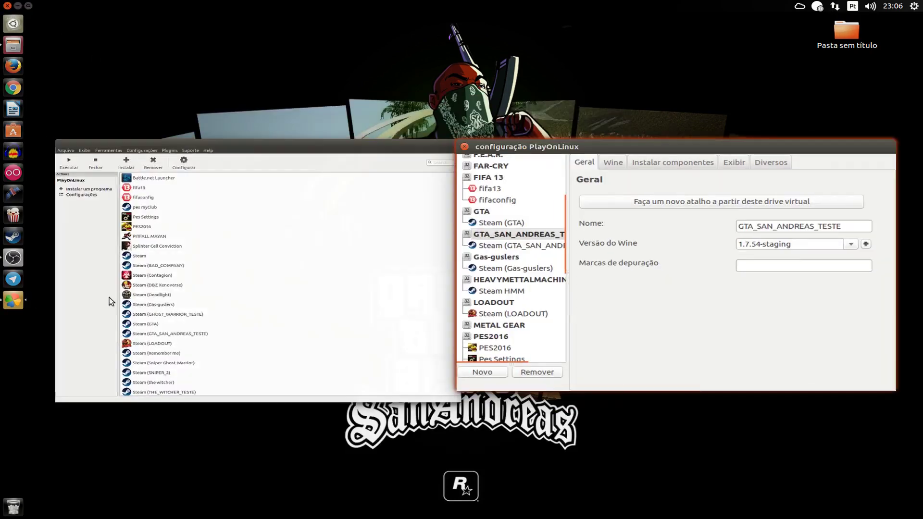
pyautogui.click(109, 299)
pyautogui.scroll(-1, 311, 336)
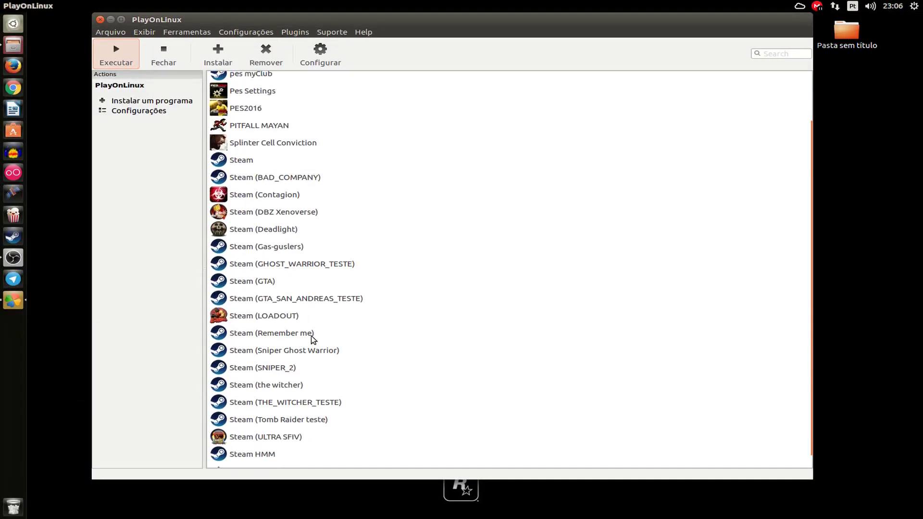
pyautogui.click(313, 301)
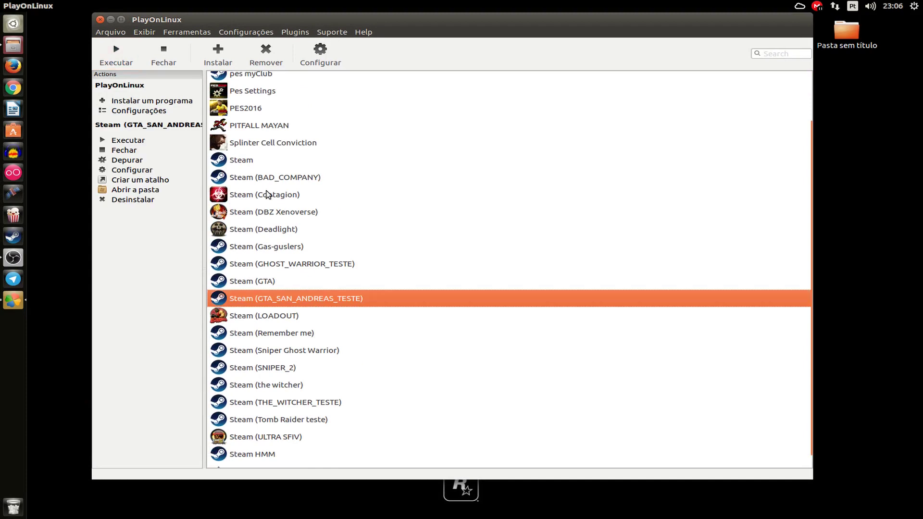
pyautogui.click(111, 20)
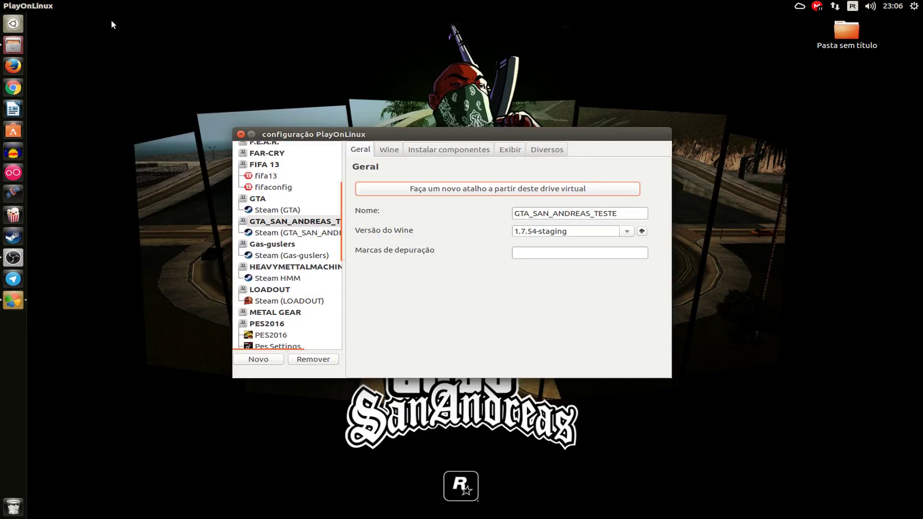
pyautogui.click(251, 135)
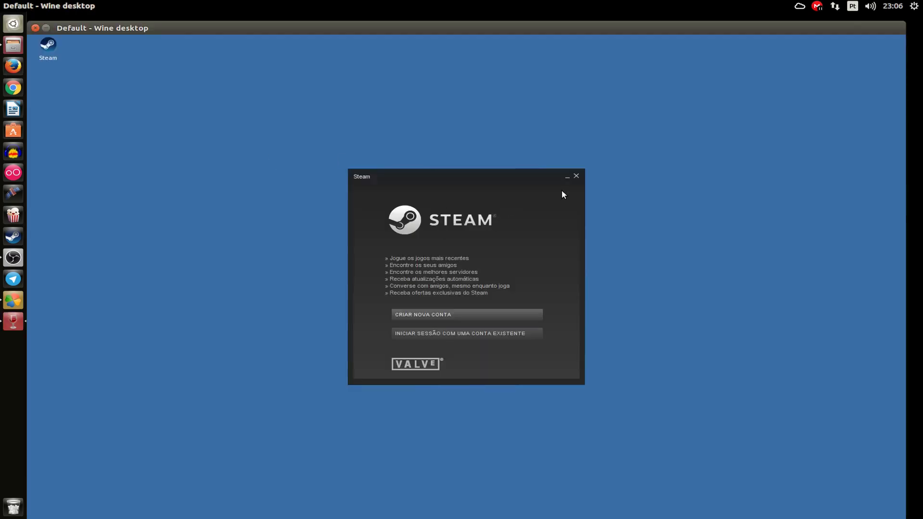
pyautogui.click(492, 330)
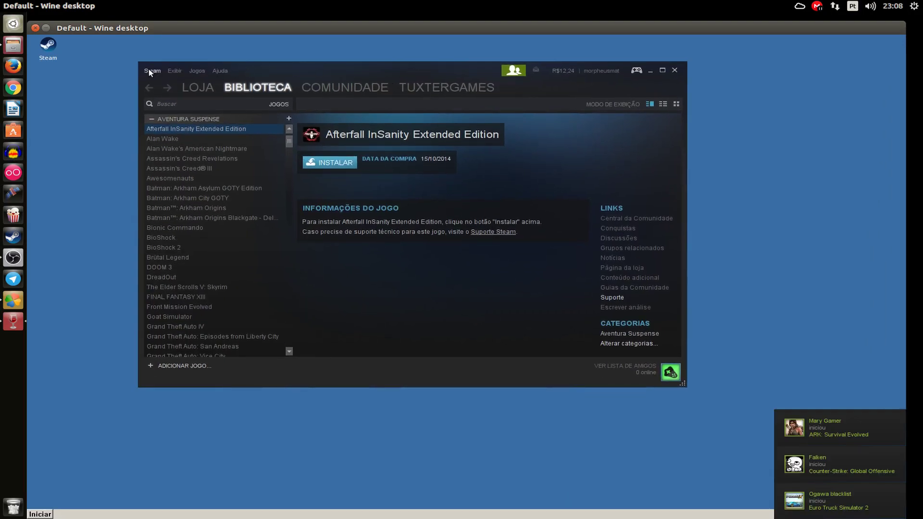
# Step: Open Steam's backup and restore wizard and choose to restore a previous backup
pyautogui.click(152, 71)
pyautogui.click(157, 129)
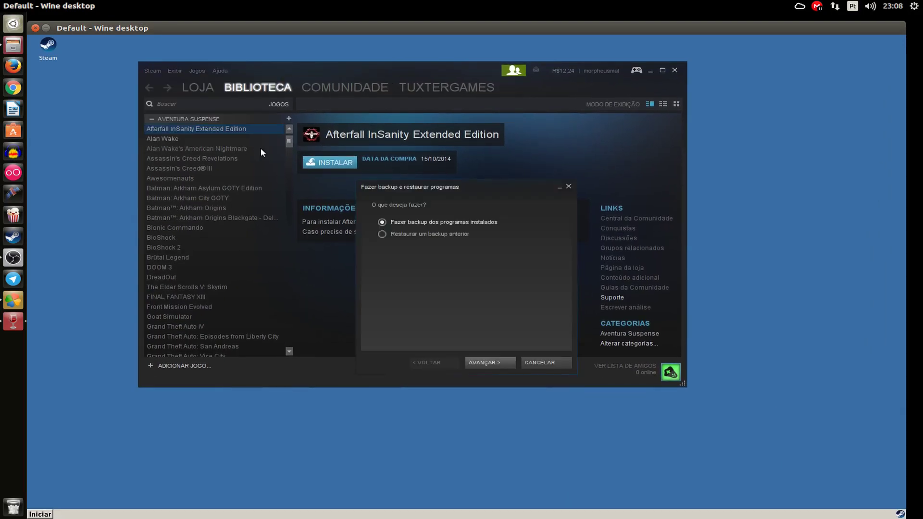
pyautogui.click(405, 235)
pyautogui.click(484, 363)
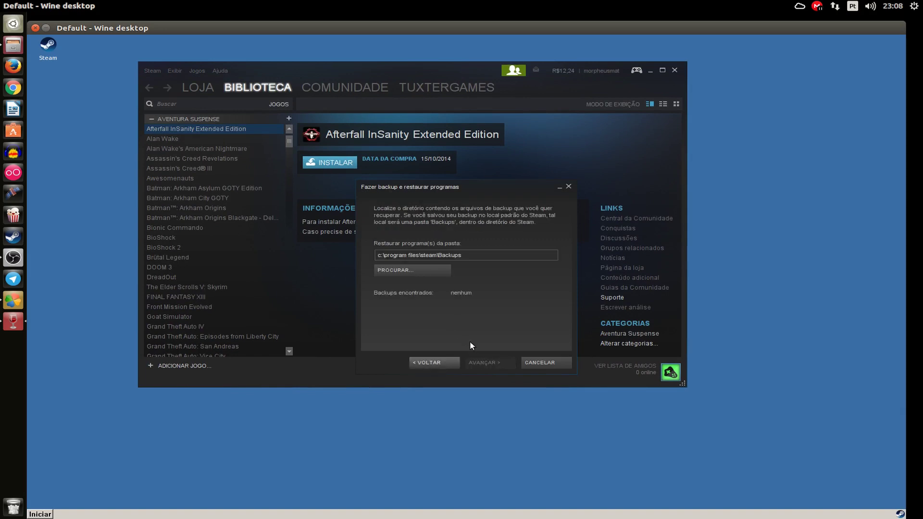
# Step: Browse for the backup location in the restore wizard and expand Z:\media\unidade-2
pyautogui.click(405, 269)
pyautogui.click(419, 215)
pyautogui.click(391, 250)
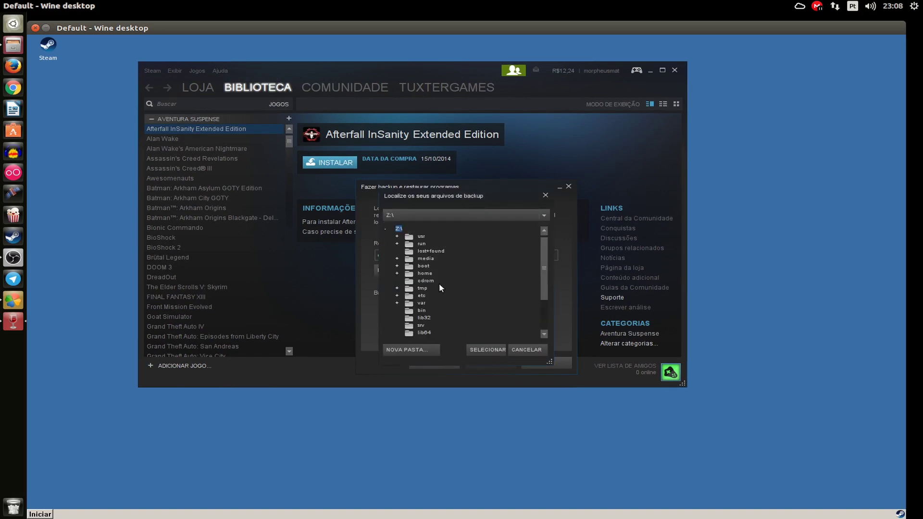
pyautogui.scroll(-2, 439, 288)
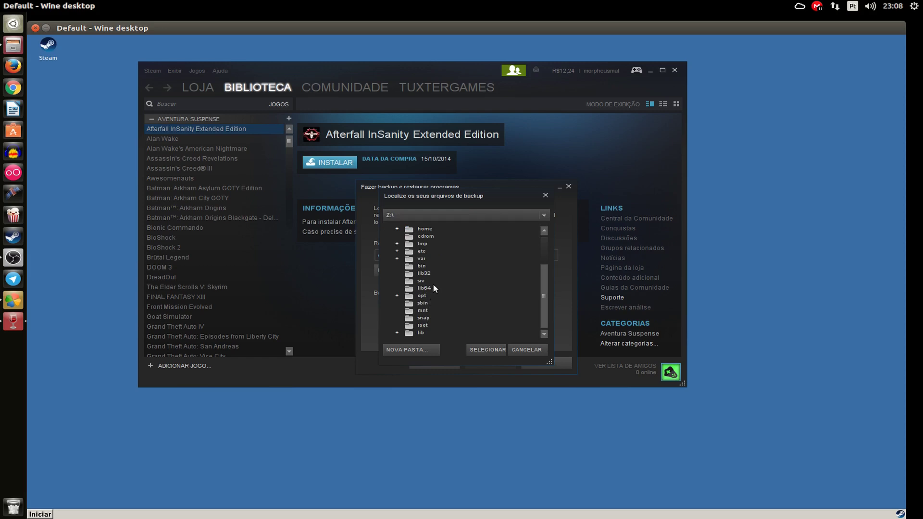
pyautogui.scroll(3, 433, 282)
pyautogui.click(427, 259)
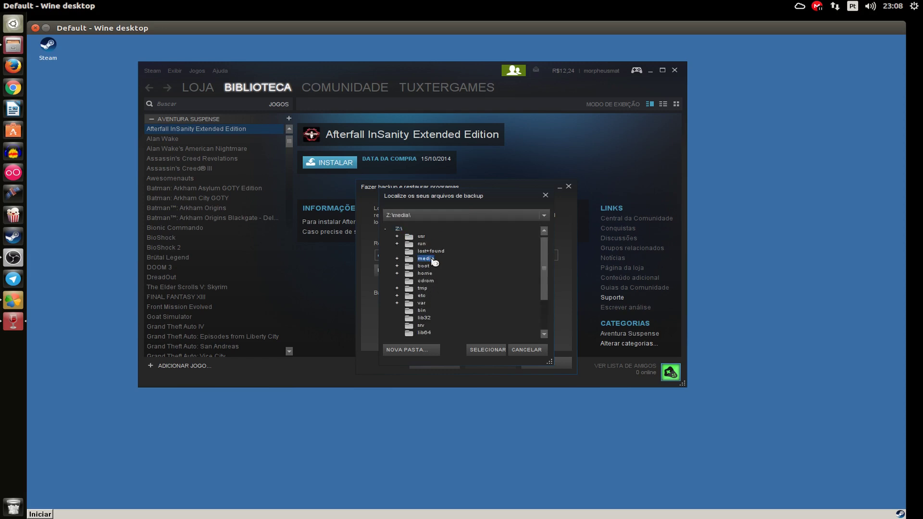
pyautogui.doubleClick(432, 260)
pyautogui.doubleClick(449, 276)
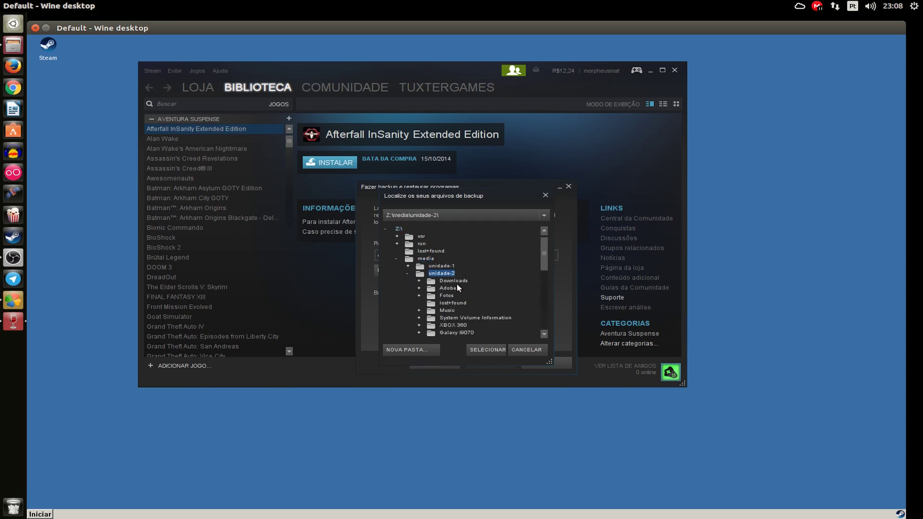
# Step: Select the Grand Theft Auto San Andreas folder inside Backup steam as the backup source and continue the restore wizard
pyautogui.scroll(-3, 463, 291)
pyautogui.doubleClick(463, 320)
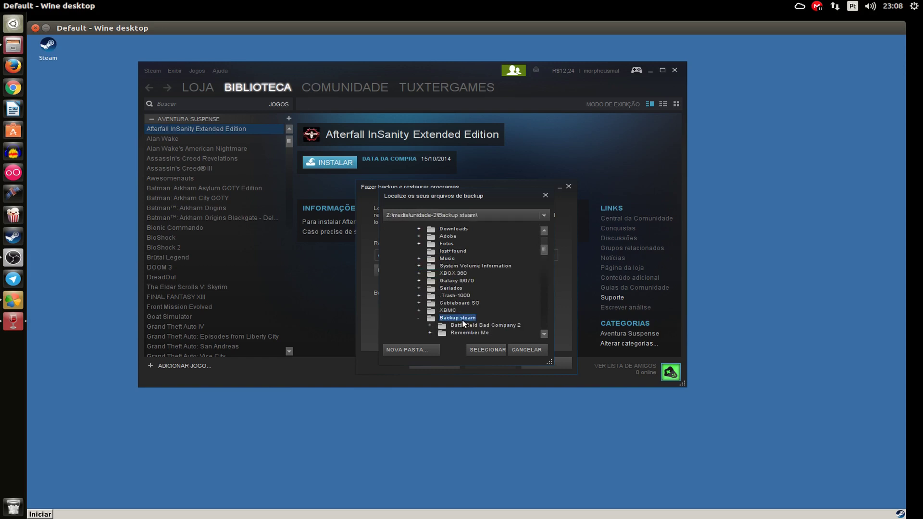
pyautogui.click(506, 326)
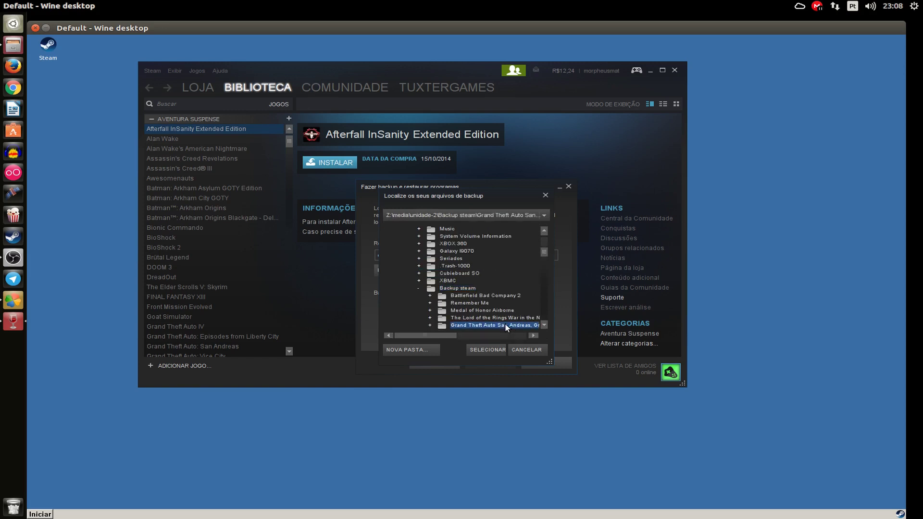
pyautogui.click(488, 350)
pyautogui.click(483, 361)
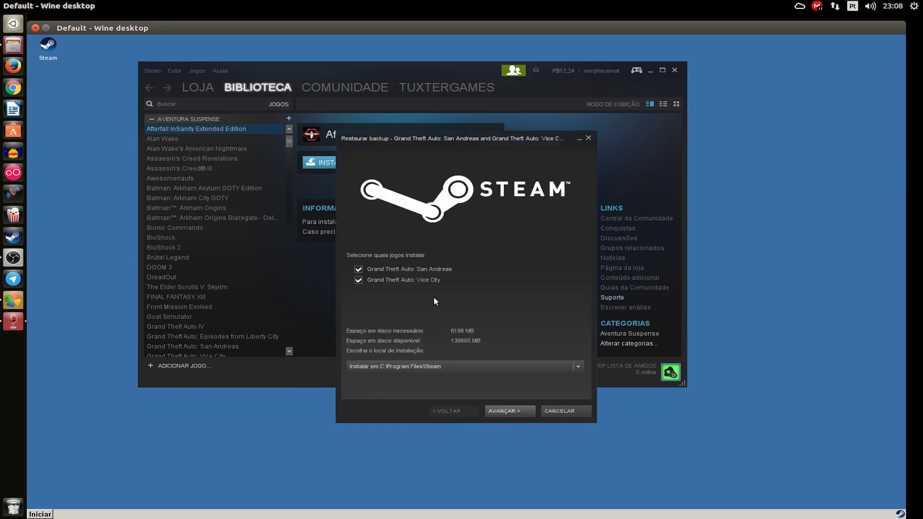
# Step: Exclude Grand Theft Auto: Vice City, accept the San Andreas agreement and complete the backup restore
pyautogui.click(393, 280)
pyautogui.click(500, 408)
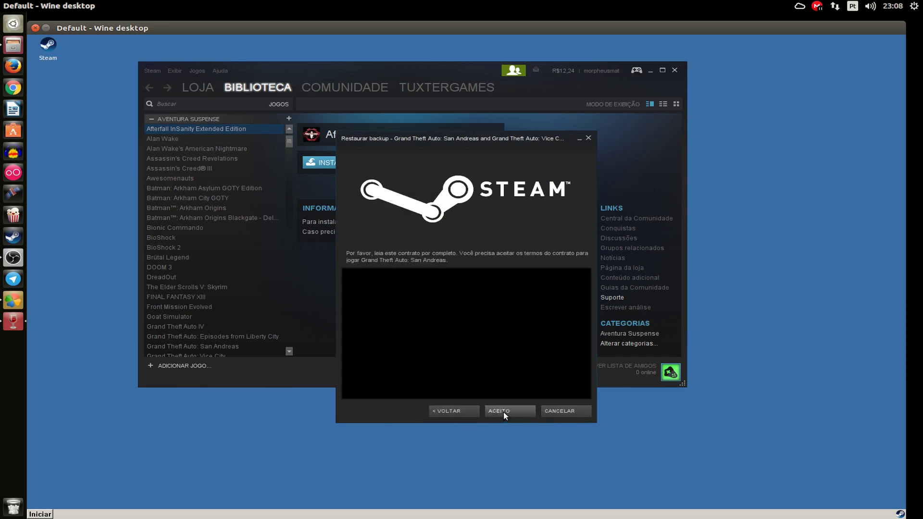
pyautogui.click(504, 412)
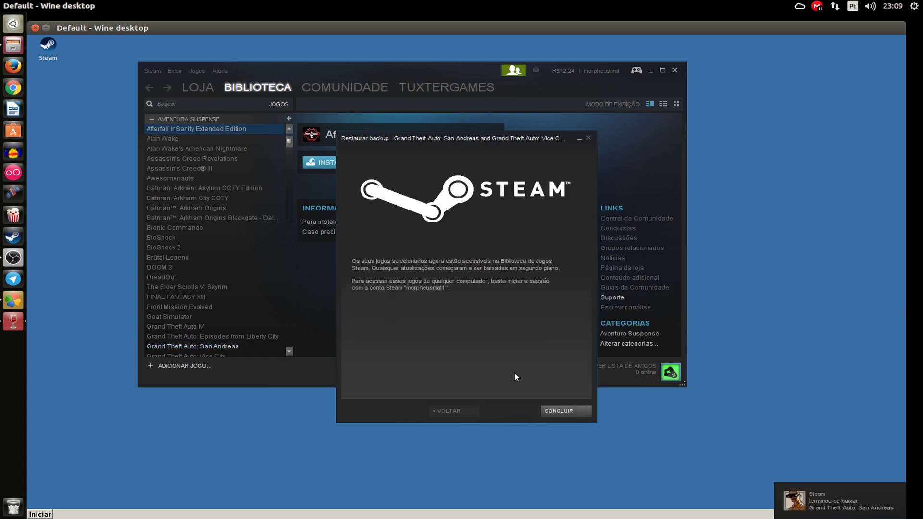
pyautogui.click(560, 411)
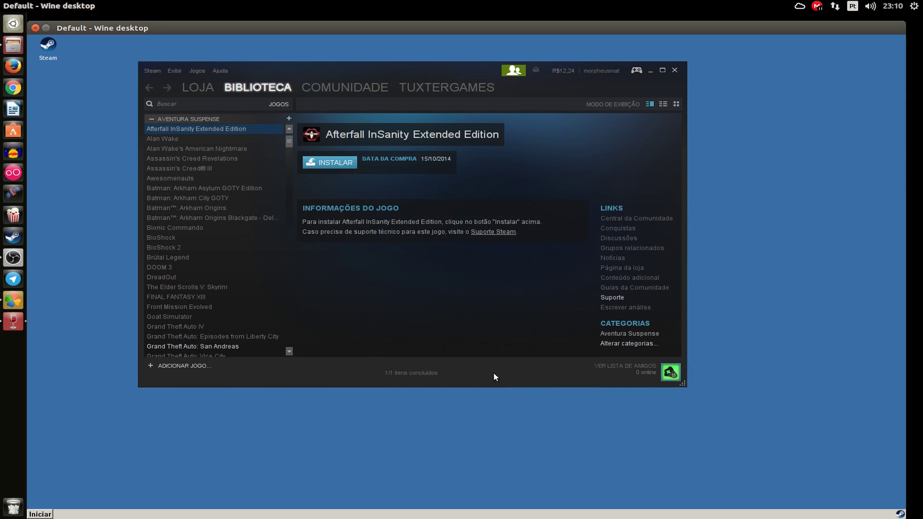
# Step: Show only installed games in the Steam library as a grid, and shift the Steam window across the Wine desktop
pyautogui.moveTo(289, 92)
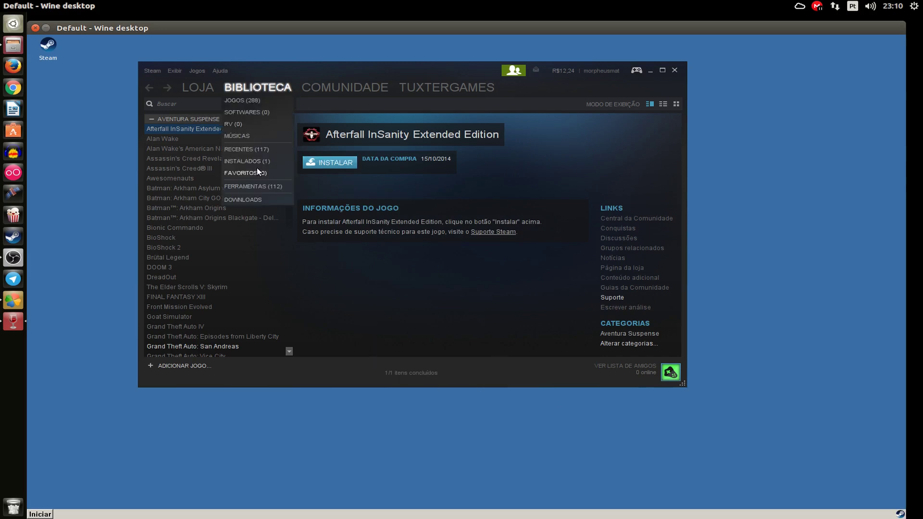
pyautogui.click(258, 165)
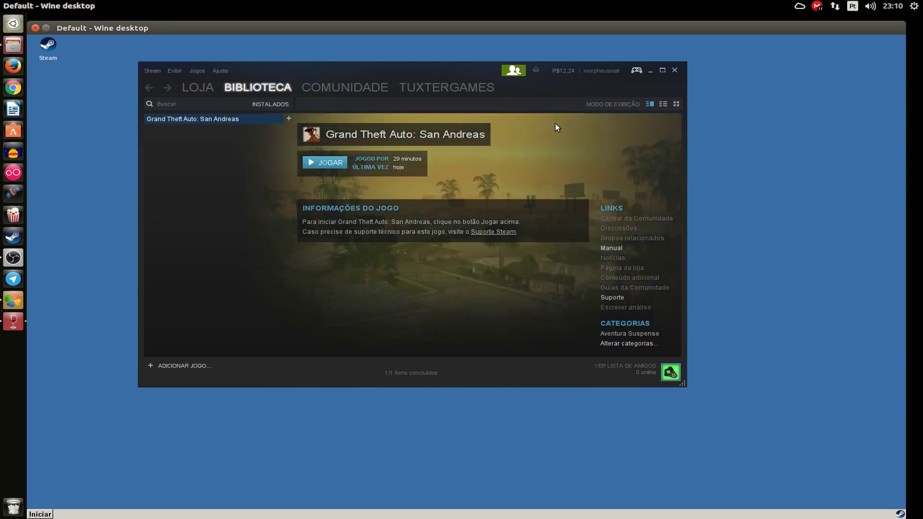
pyautogui.click(675, 104)
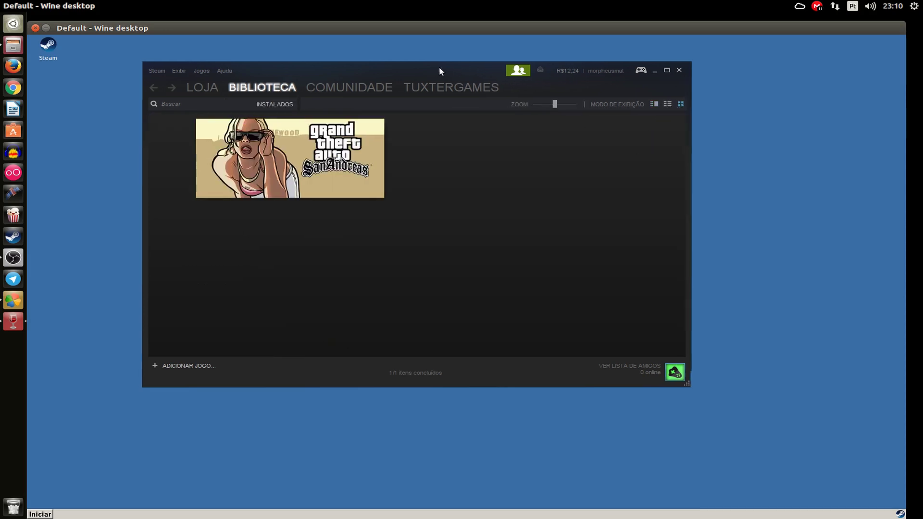
pyautogui.moveTo(440, 67); pyautogui.dragTo(544, 81)
pyautogui.moveTo(414, 180)
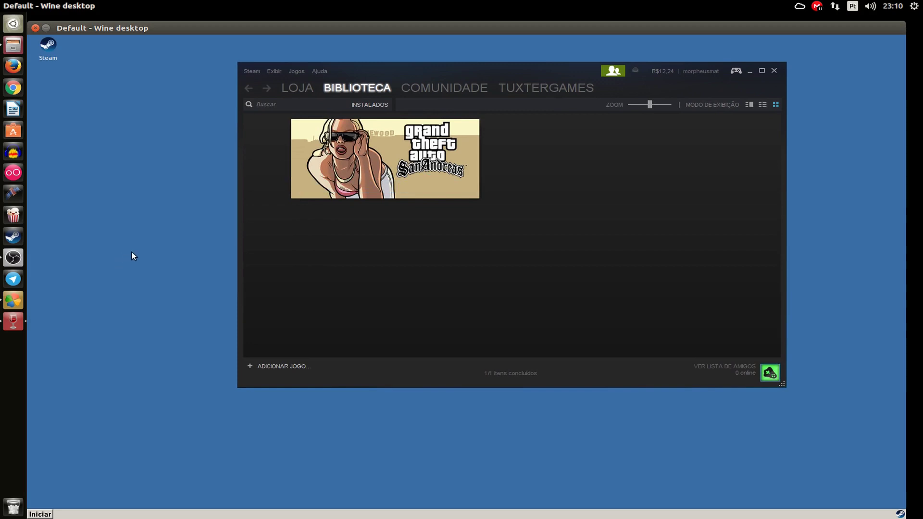
# Step: Switch to PlayOnLinux, bring up the configuration window for Steam (GTA_SAN_ANDREAS_TESTE) and show its Diversos settings
pyautogui.click(13, 301)
pyautogui.click(319, 52)
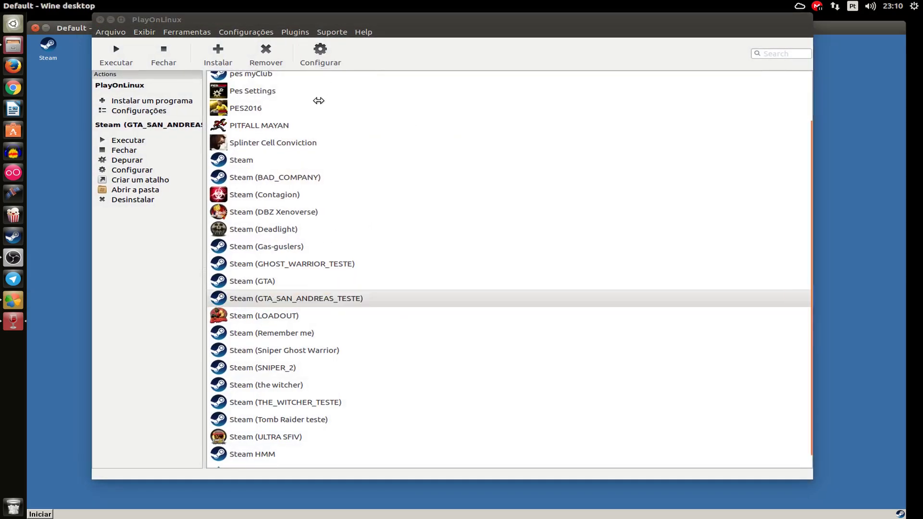
pyautogui.click(111, 19)
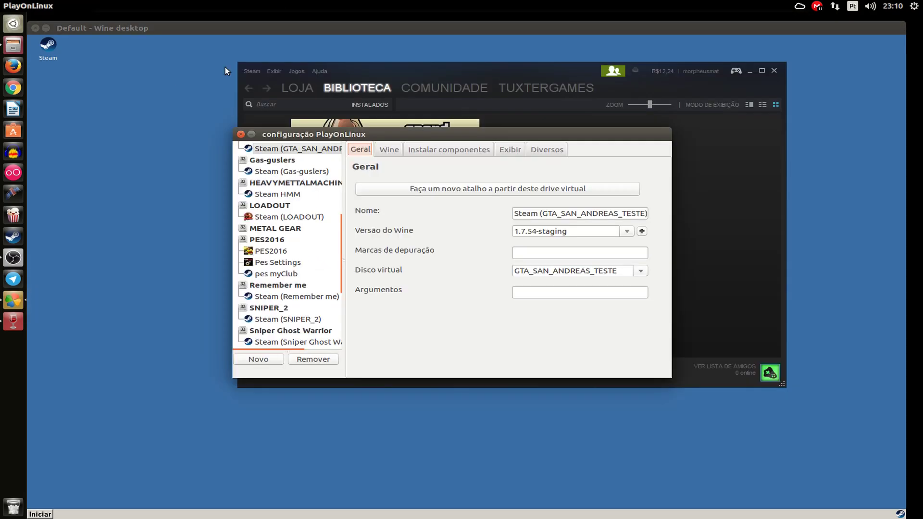
pyautogui.moveTo(313, 127); pyautogui.dragTo(363, 184)
pyautogui.click(597, 205)
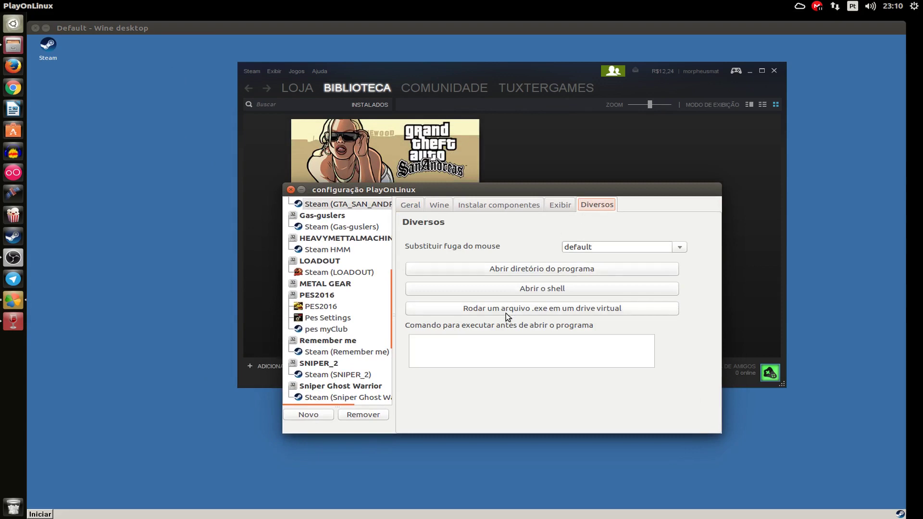
pyautogui.click(518, 311)
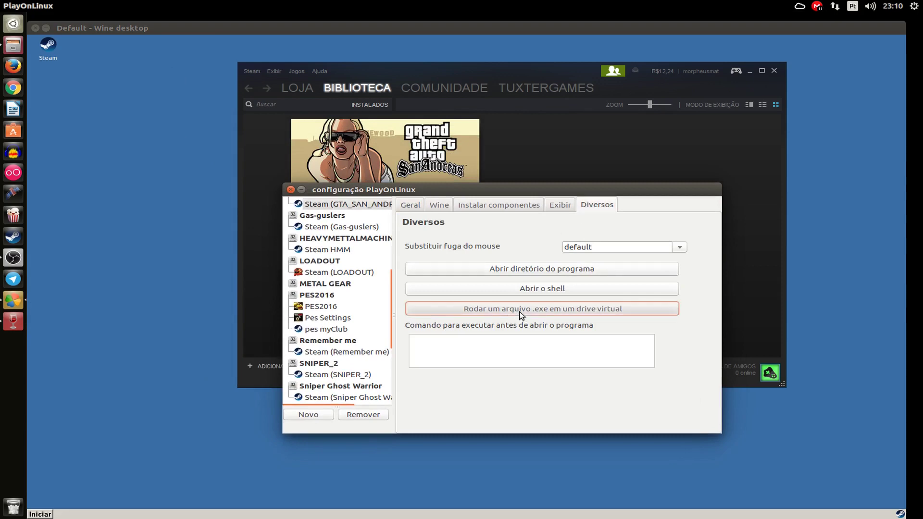
pyautogui.click(313, 406)
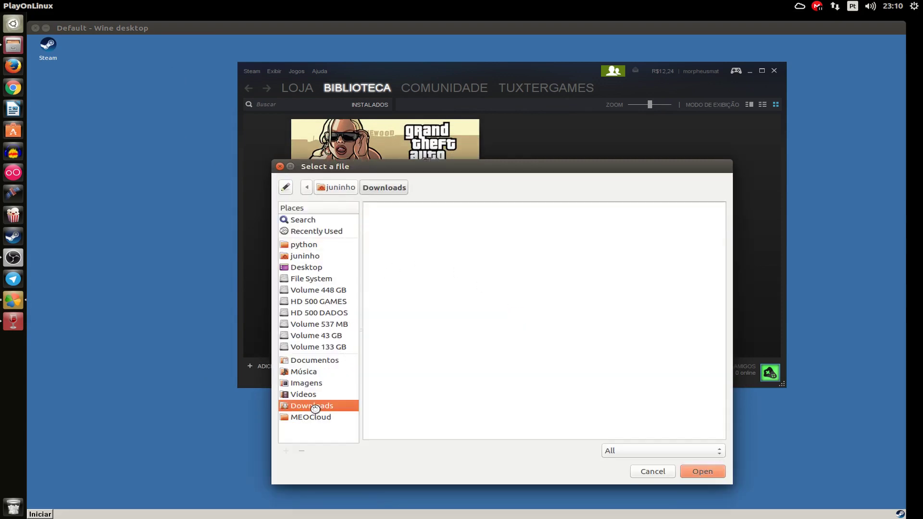
pyautogui.scroll(-5, 423, 348)
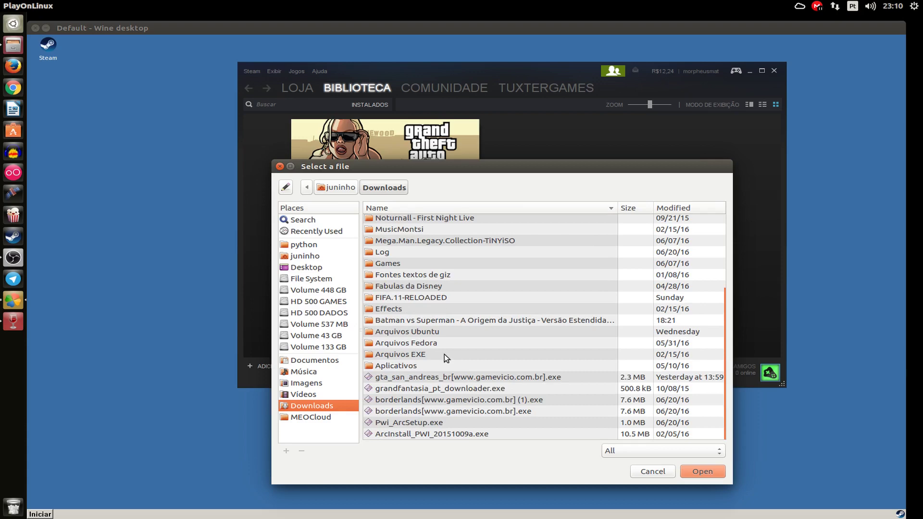
pyautogui.click(422, 378)
pyautogui.doubleClick(423, 377)
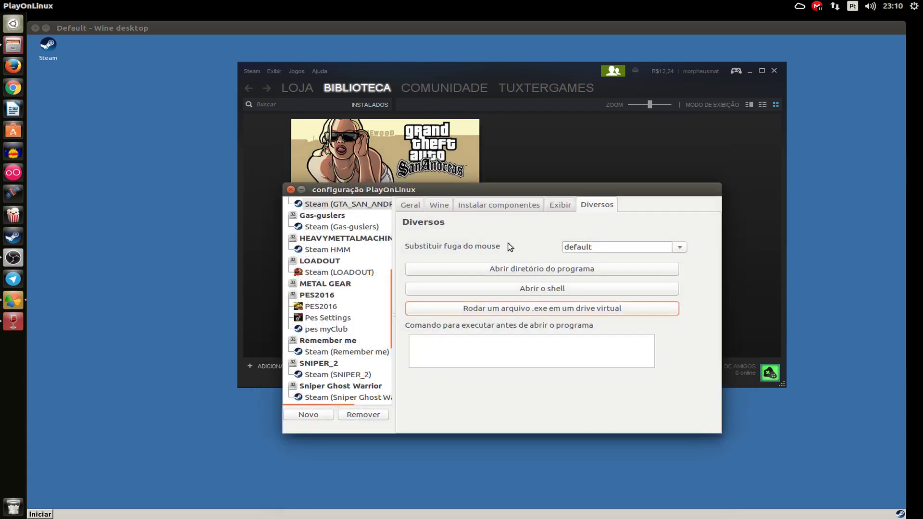
pyautogui.click(290, 190)
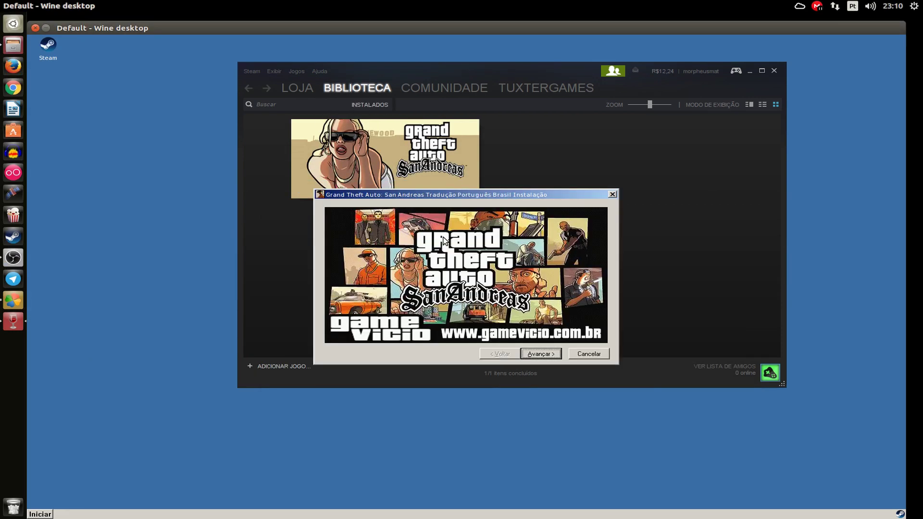
# Step: Advance through the translation installer's introductory pages and agree to locate the game folder manually
pyautogui.click(538, 355)
pyautogui.click(538, 353)
pyautogui.click(538, 353)
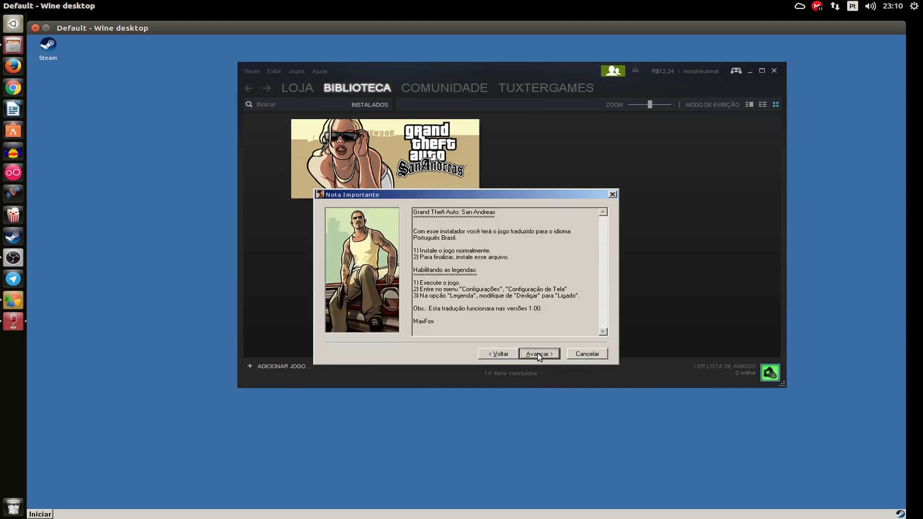
pyautogui.click(538, 353)
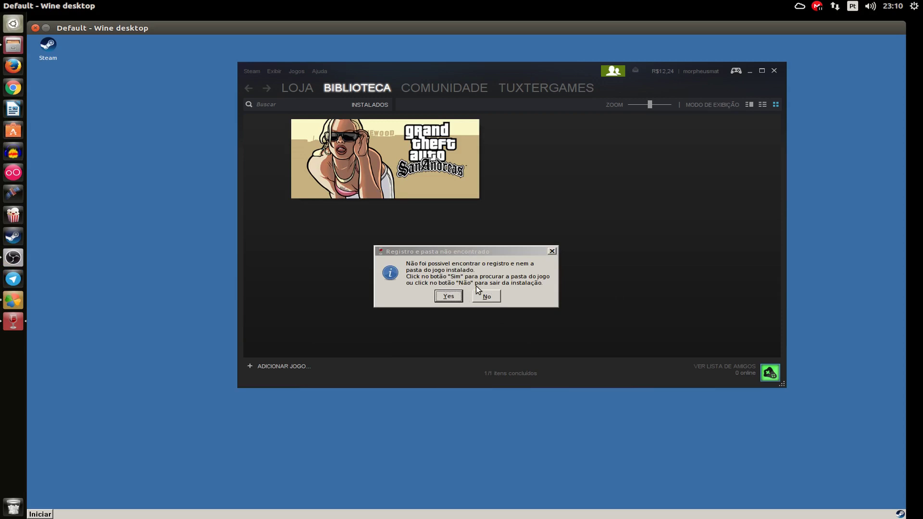
pyautogui.click(449, 297)
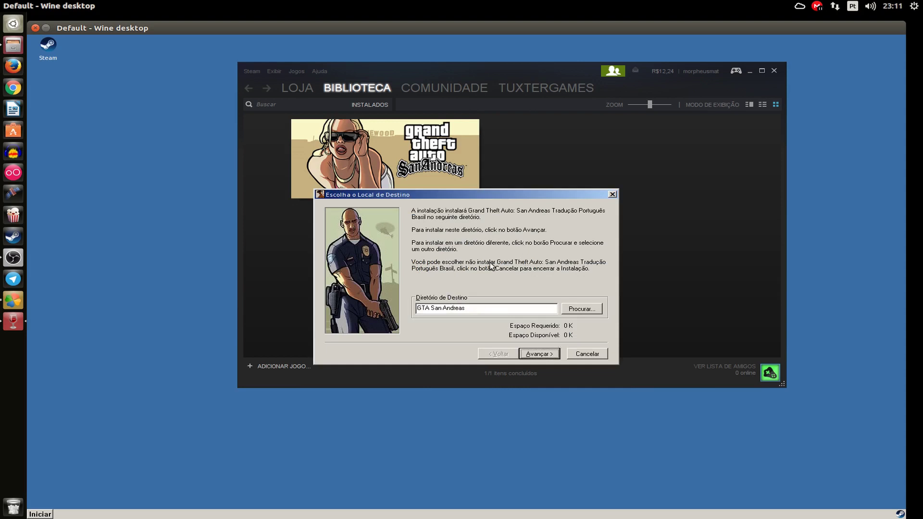
# Step: Browse for the translation's destination directory, switching to drive C and opening Program Files\Steam
pyautogui.click(575, 311)
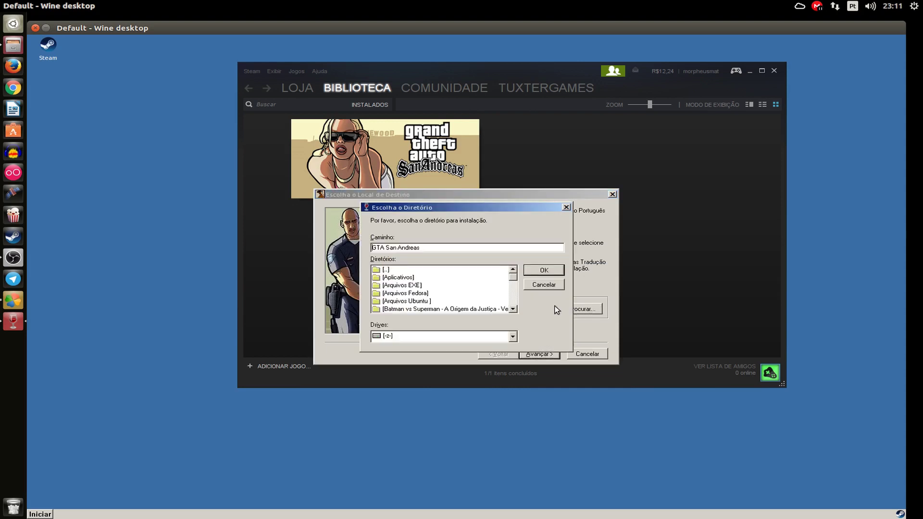
pyautogui.moveTo(514, 279)
pyautogui.mouseDown()
pyautogui.moveTo(514, 302)
pyautogui.moveTo(516, 278)
pyautogui.mouseUp()
pyautogui.click(513, 336)
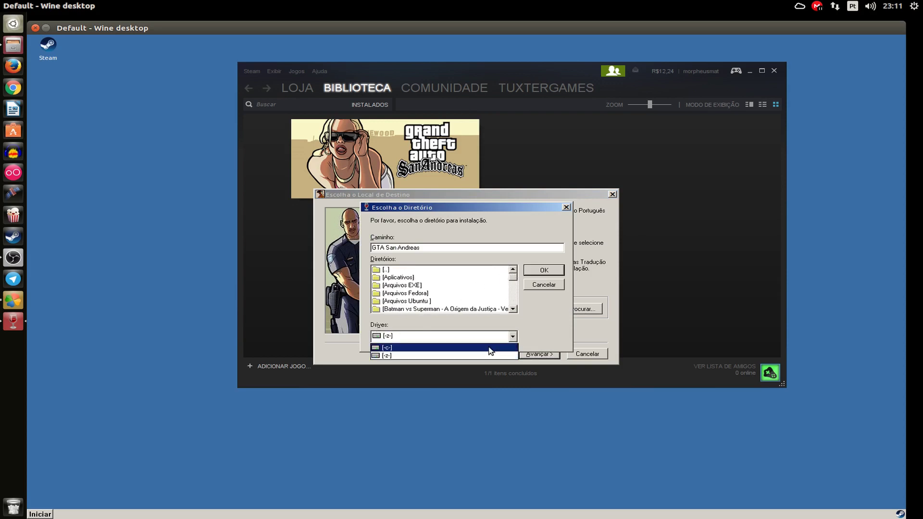
pyautogui.click(410, 349)
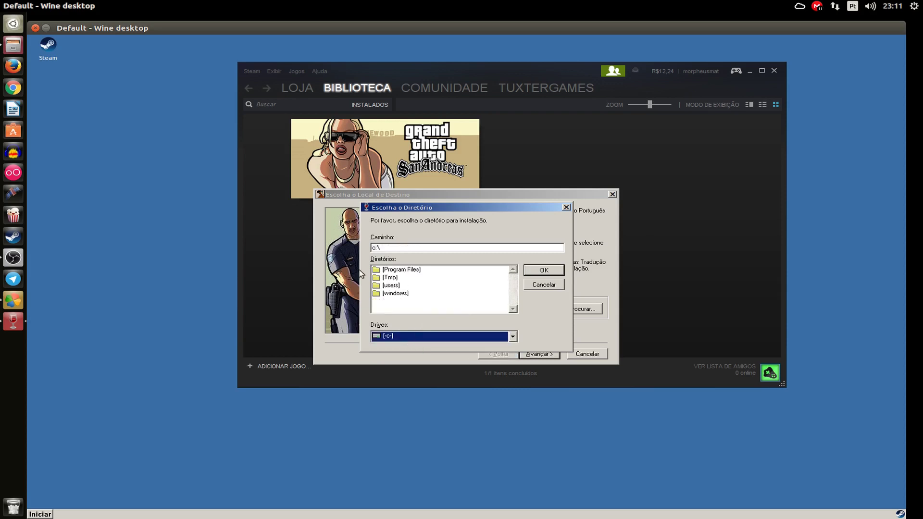
pyautogui.doubleClick(409, 270)
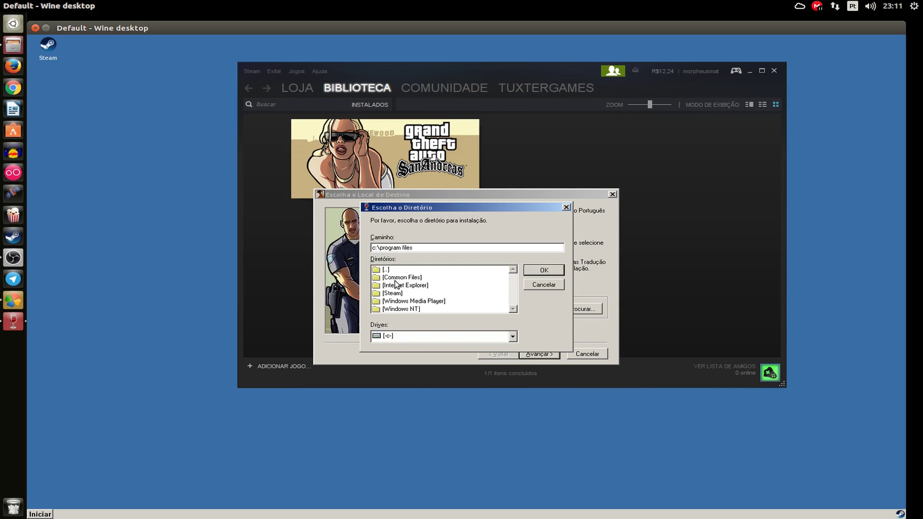
pyautogui.doubleClick(403, 294)
# Step: Set the destination directory to steamapps\common\Grand Theft Auto San Andreas within the Steam folder
pyautogui.scroll(-8, 419, 298)
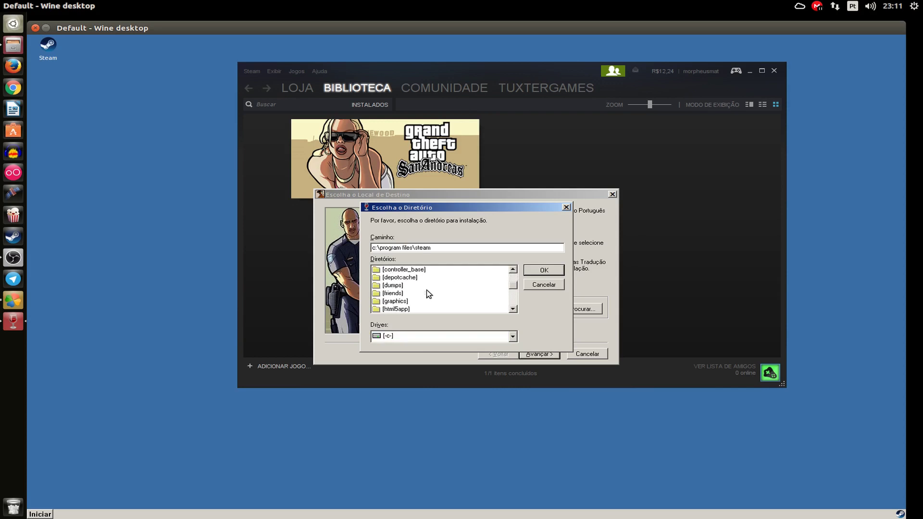
pyautogui.doubleClick(403, 295)
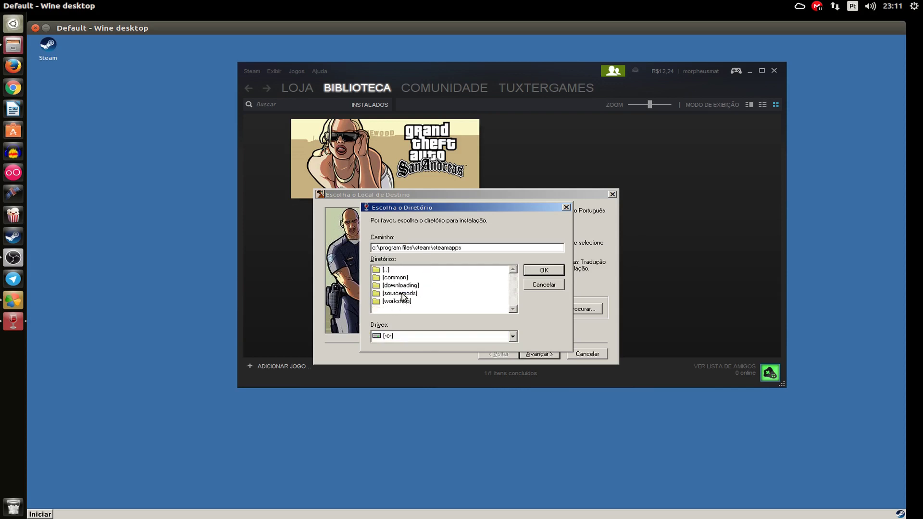
pyautogui.doubleClick(415, 278)
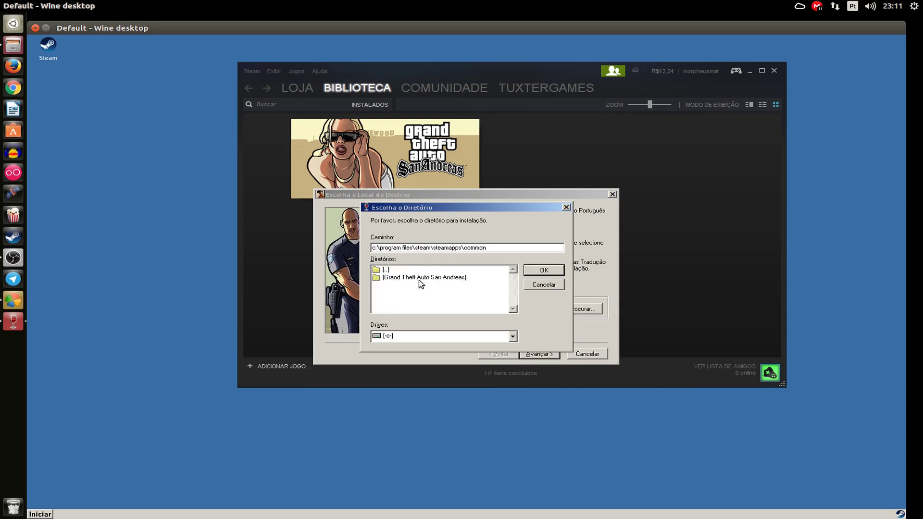
pyautogui.doubleClick(420, 279)
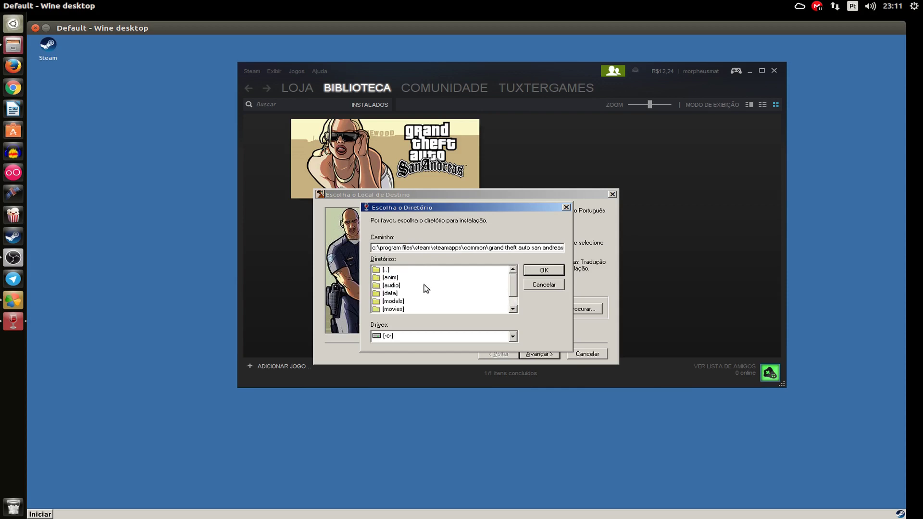
pyautogui.click(535, 272)
# Step: Install the translation with only the "Instalar Tradução Português Brasil" component selected, and finish the installer
pyautogui.click(545, 354)
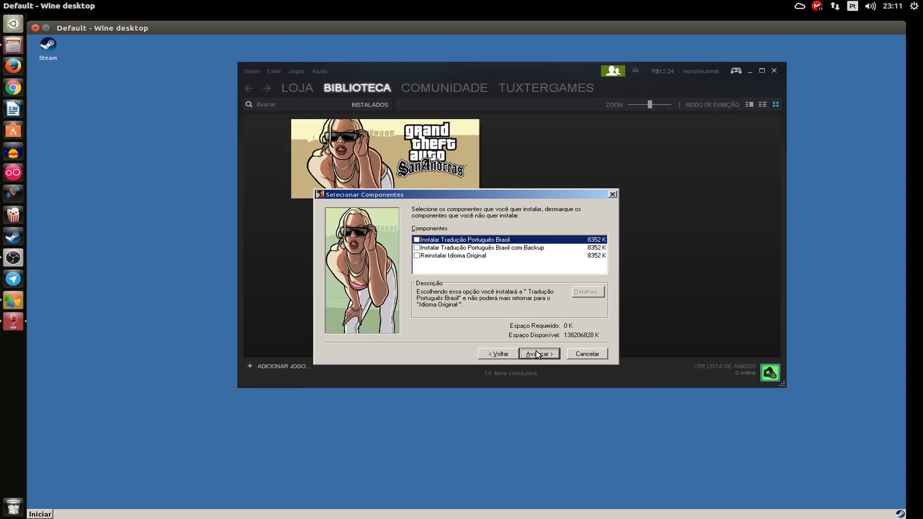
pyautogui.click(454, 242)
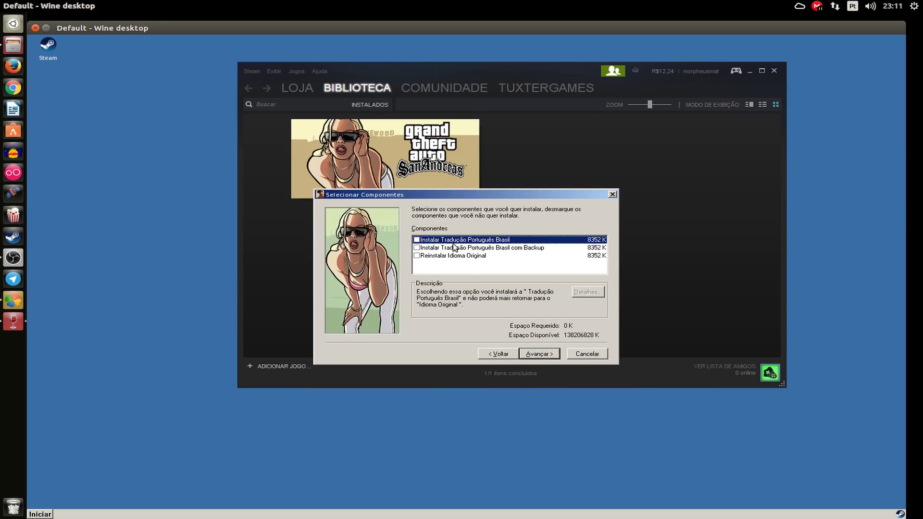
pyautogui.click(417, 240)
pyautogui.click(539, 352)
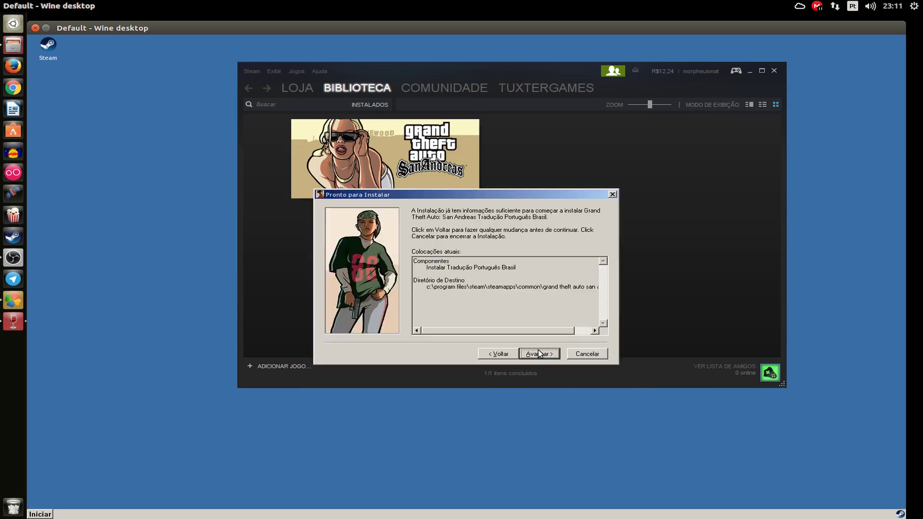
pyautogui.click(533, 353)
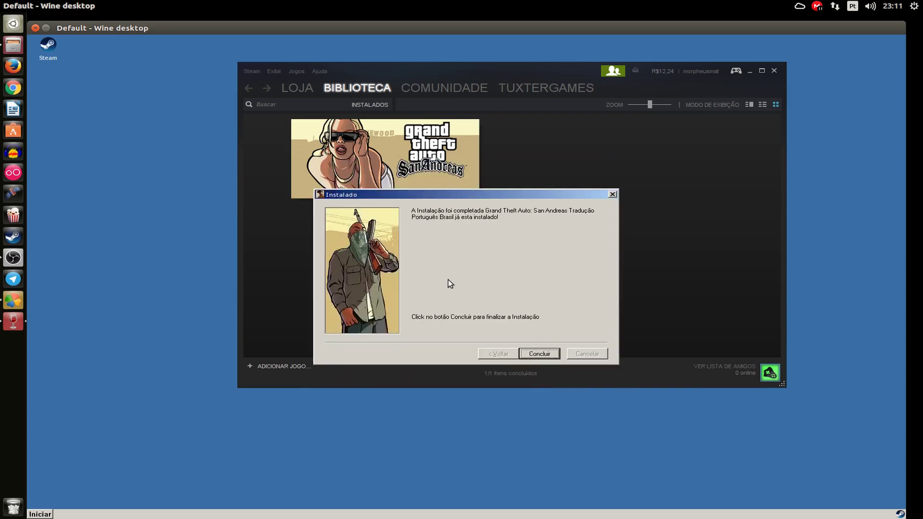
pyautogui.click(544, 354)
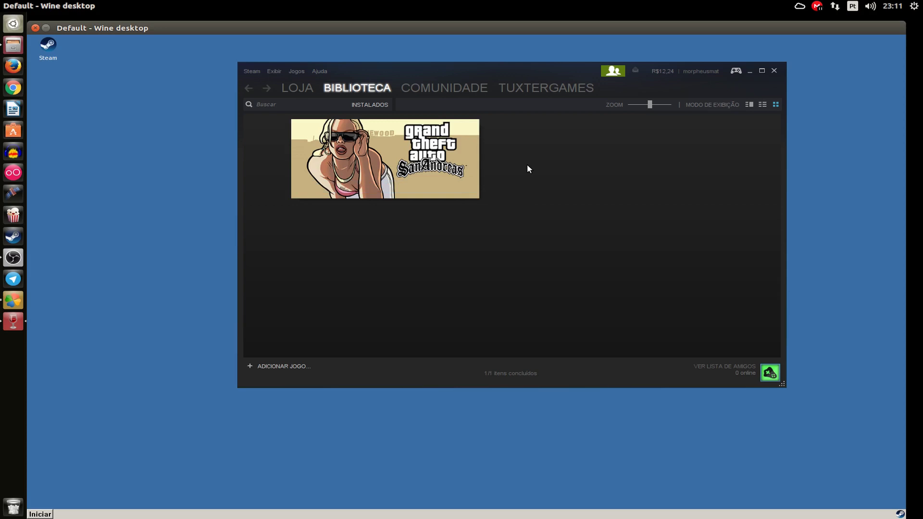
# Step: Launch Grand Theft Auto San Andreas from the Steam library and open the video settings in the game's options
pyautogui.moveTo(461, 170)
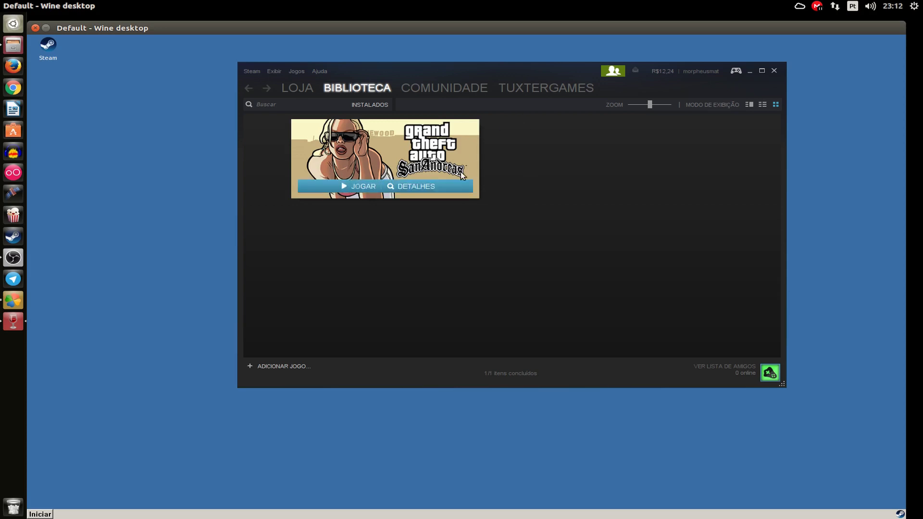
pyautogui.click(358, 186)
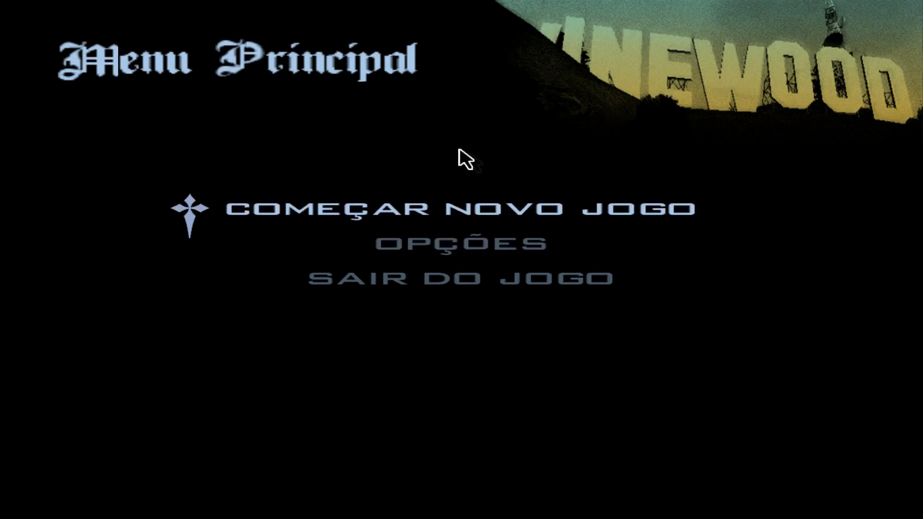
pyautogui.click(492, 253)
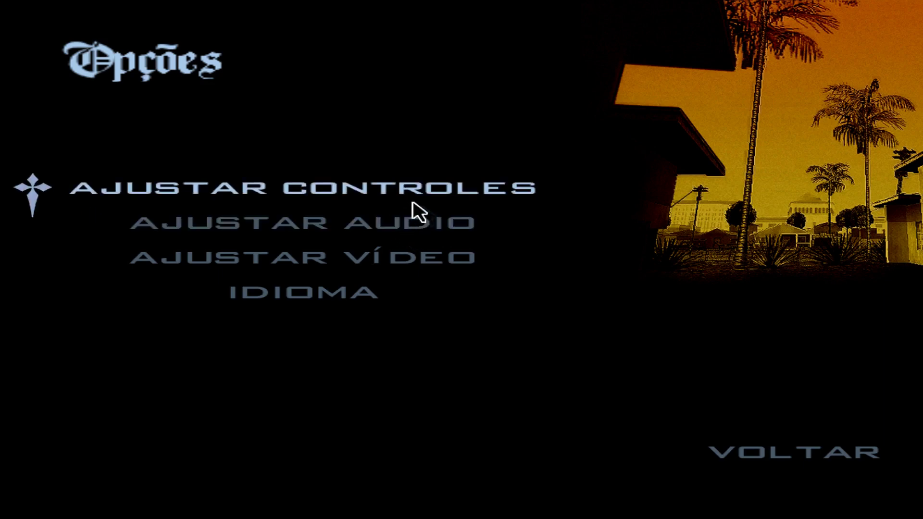
pyautogui.click(388, 259)
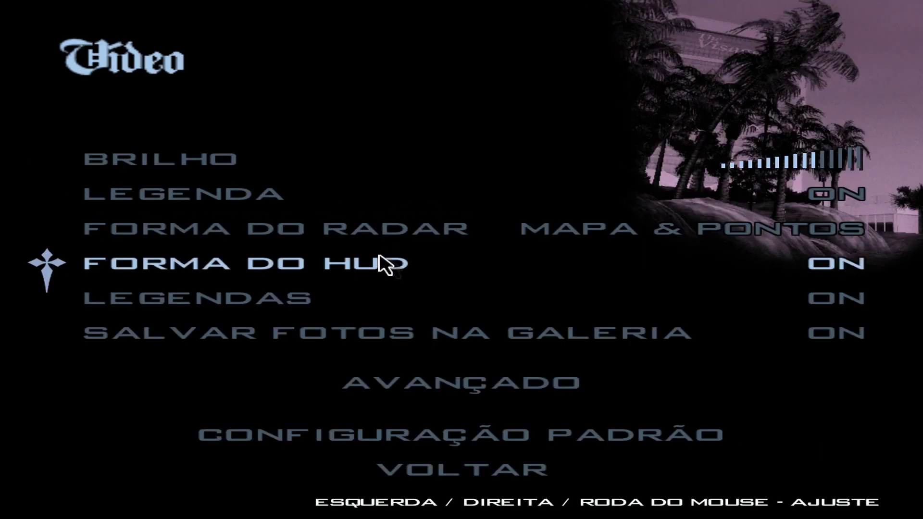